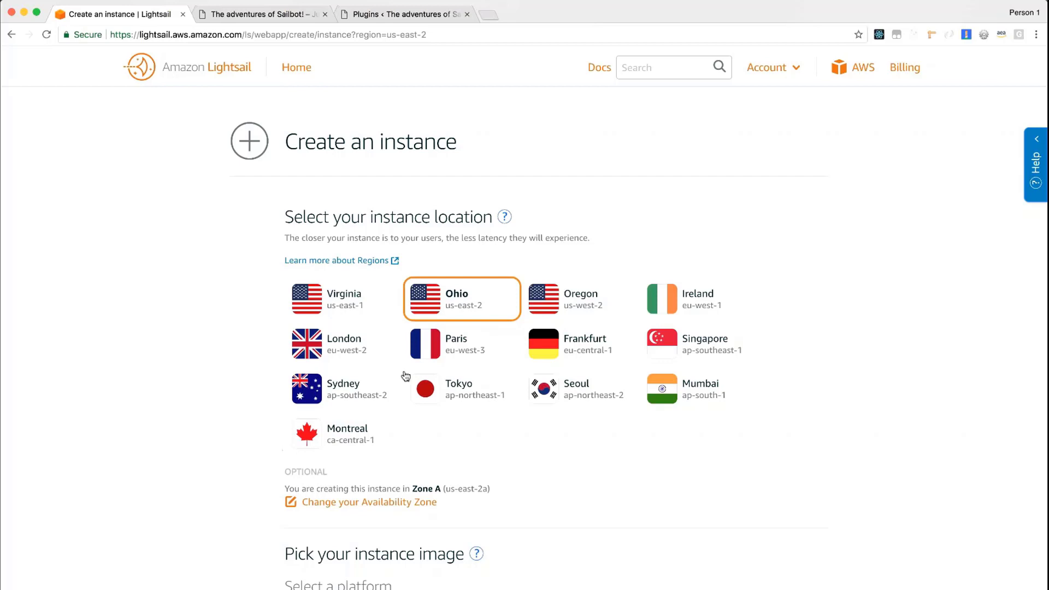
Create a Linux/Unix WordPress instance in Ohio on the $5 plan, named WordPressDemo
scroll(404, 375, "down", 3)
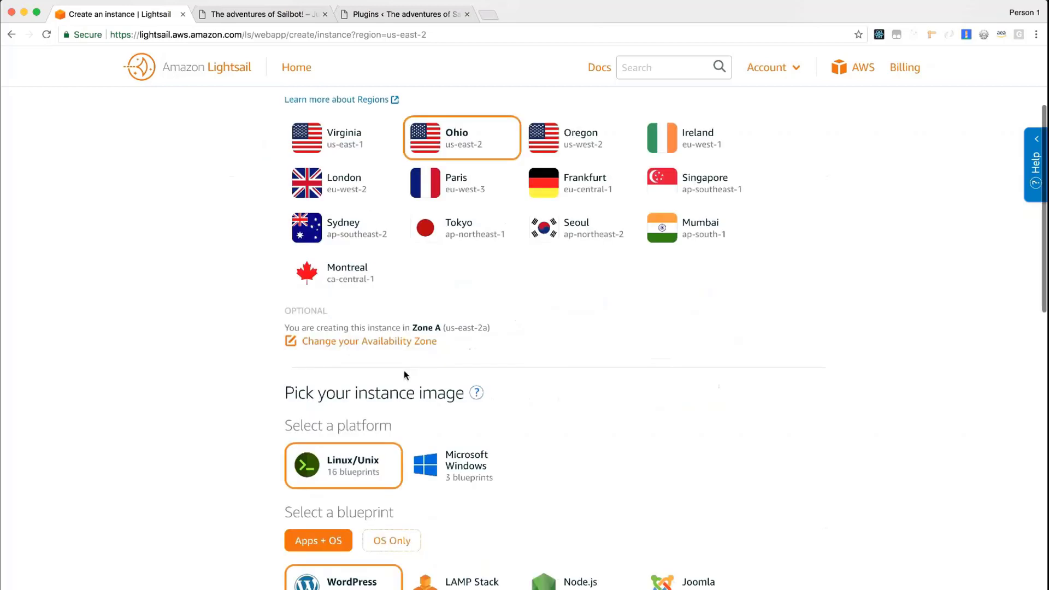
scroll(373, 382, "down", 4)
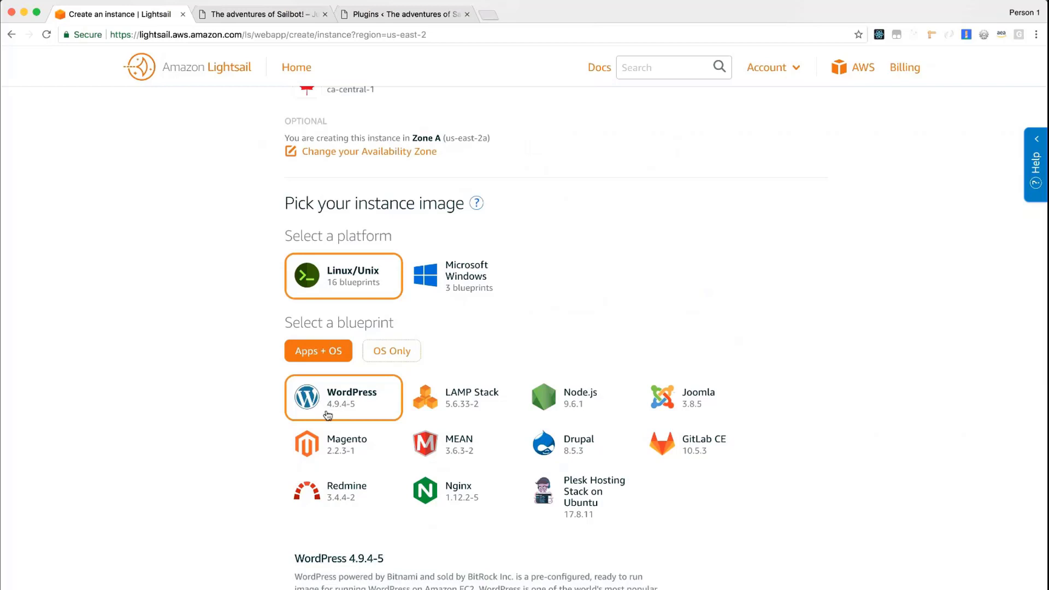
scroll(328, 415, "down", 3)
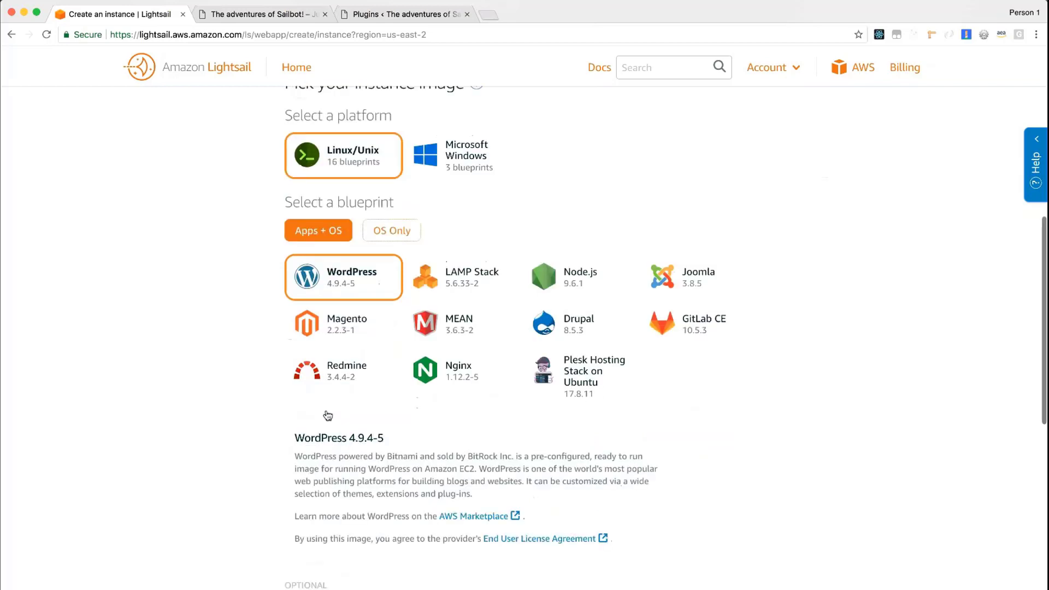
scroll(328, 416, "down", 2)
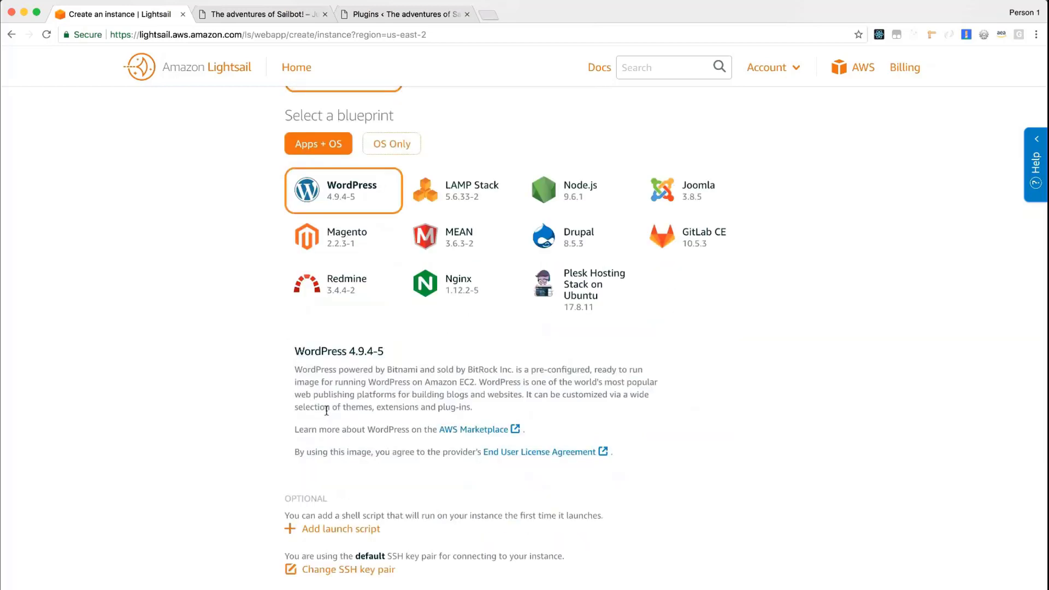
scroll(326, 410, "down", 2)
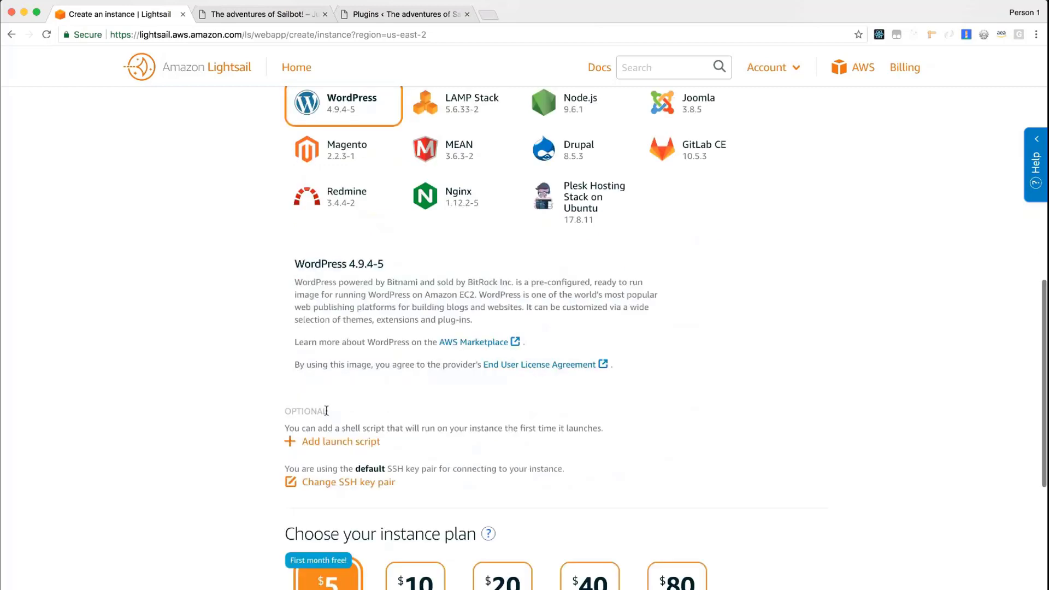
scroll(326, 410, "down", 4)
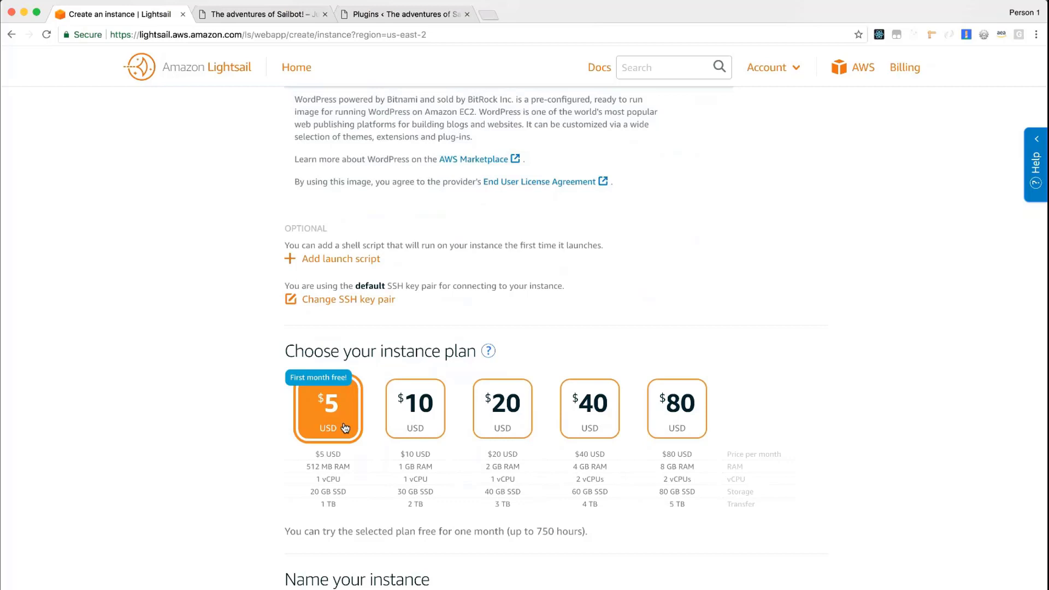
scroll(289, 476, "down", 4)
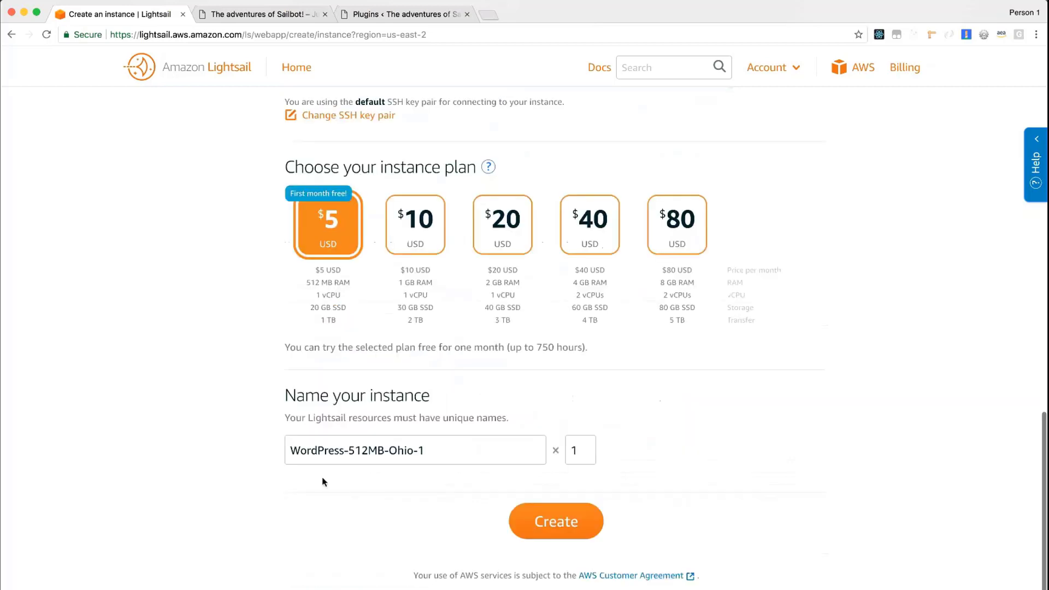
left_click(418, 445)
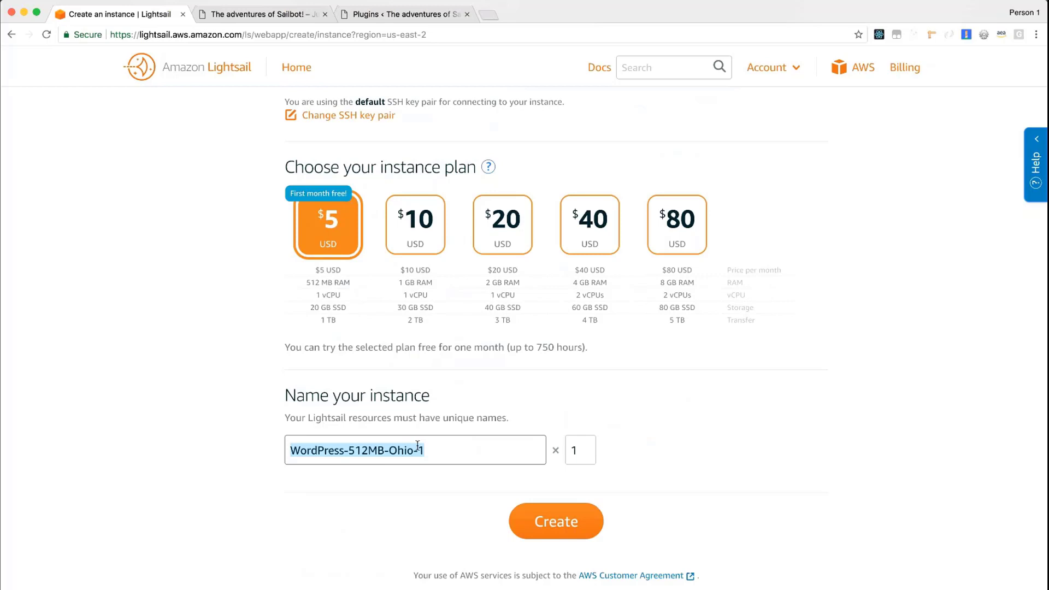
type("WordPres")
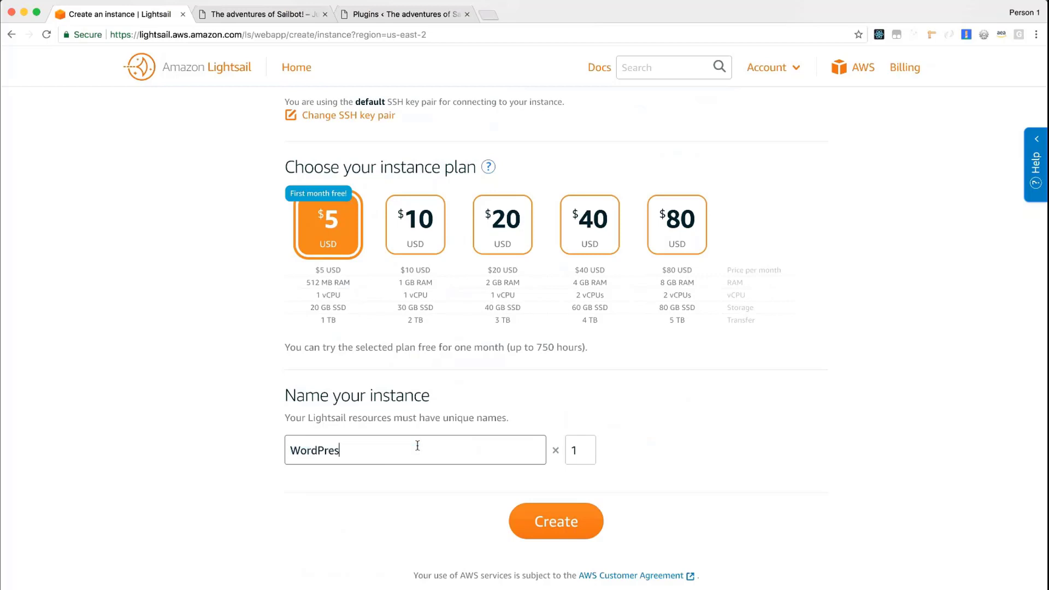
type("sDemo")
left_click(565, 521)
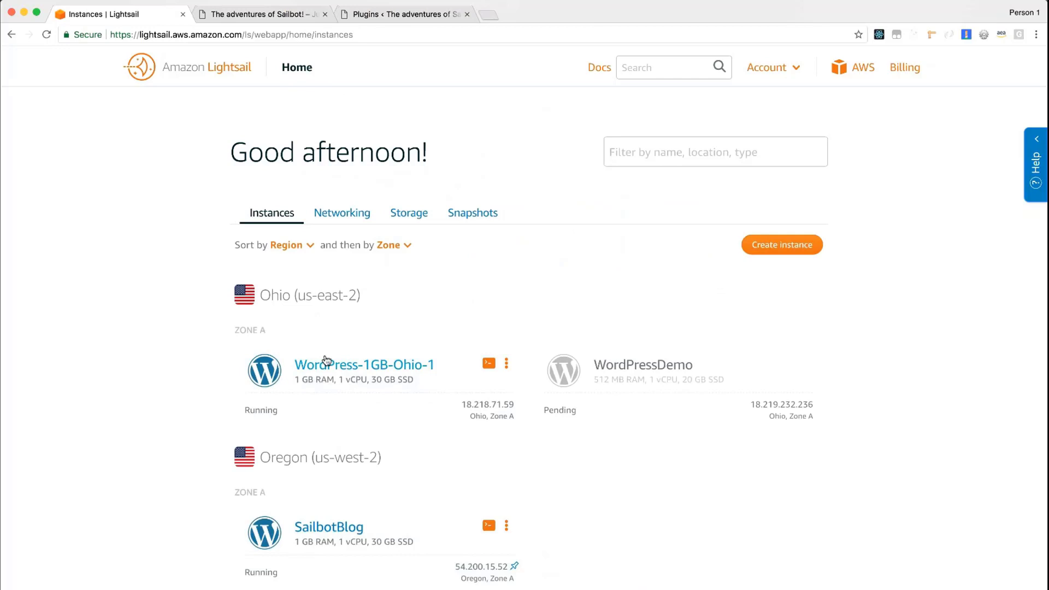
Open the management page of the WordPress-1GB-Ohio-1 instance and look over its connection options
triple_click(326, 361)
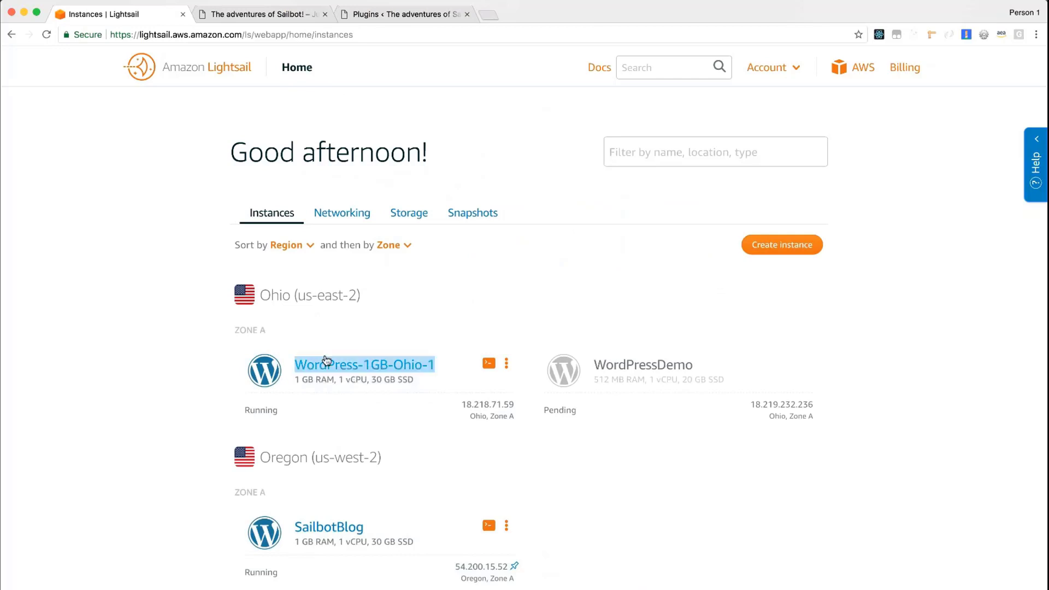
left_click(327, 361)
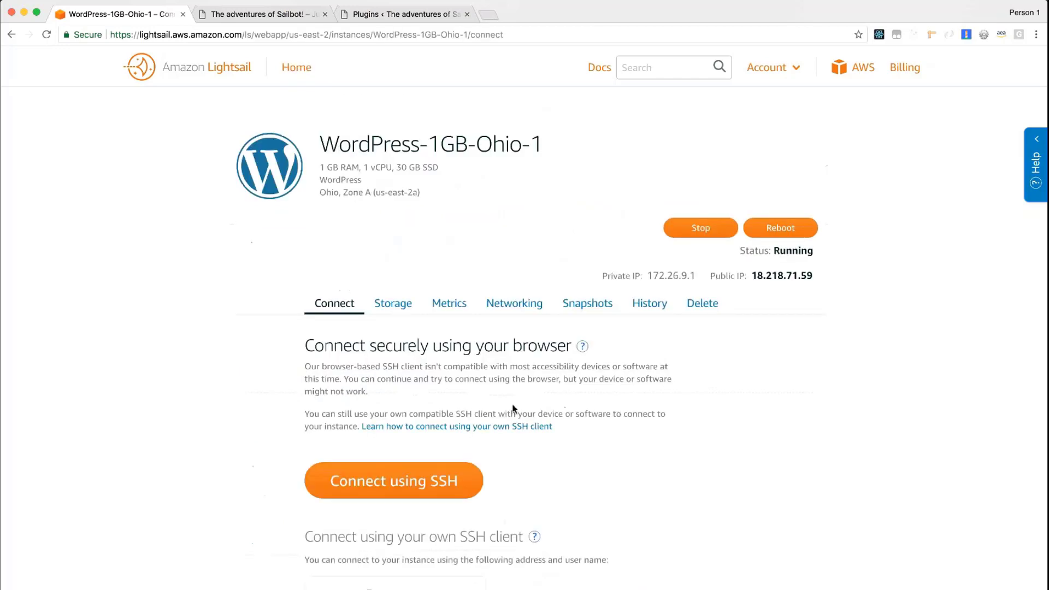
scroll(513, 408, "down", 1)
scroll(512, 408, "down", 1)
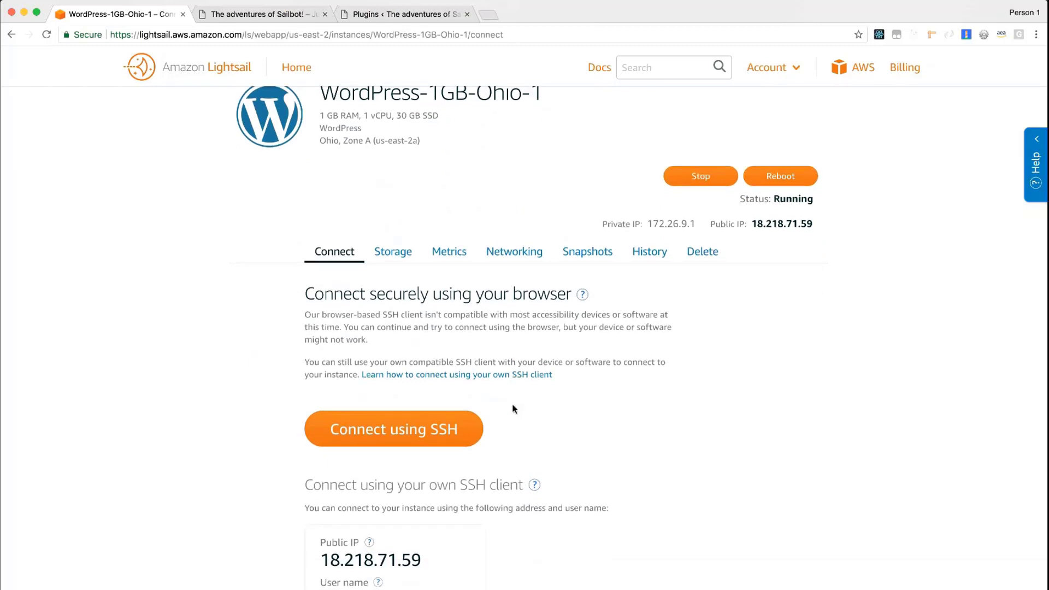
Copy the instance's public IP address and load it in a new browser tab
double_click(759, 222)
key("super+c")
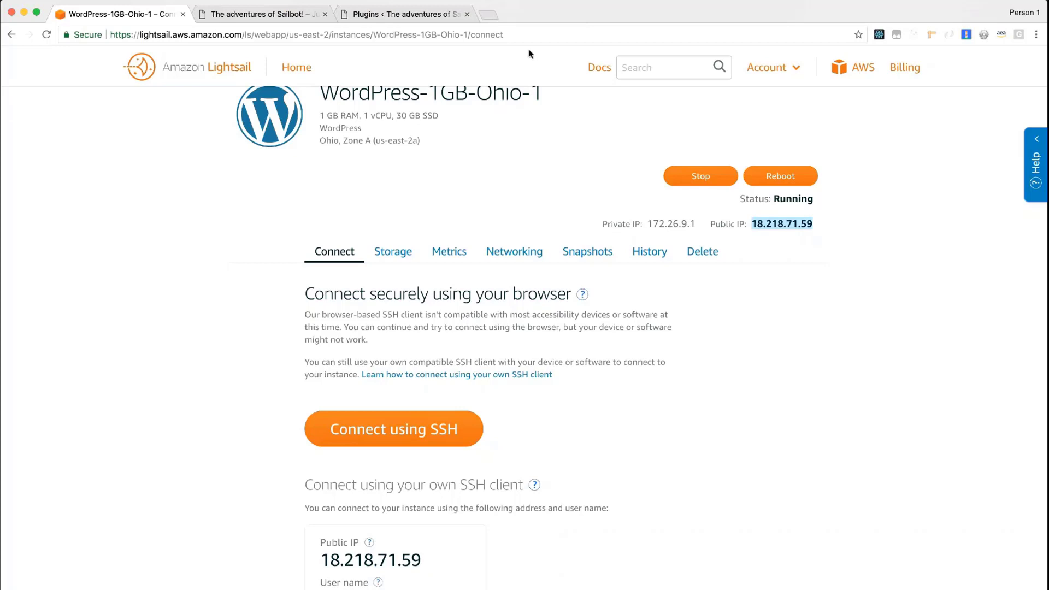
left_click(496, 17)
key("super+v")
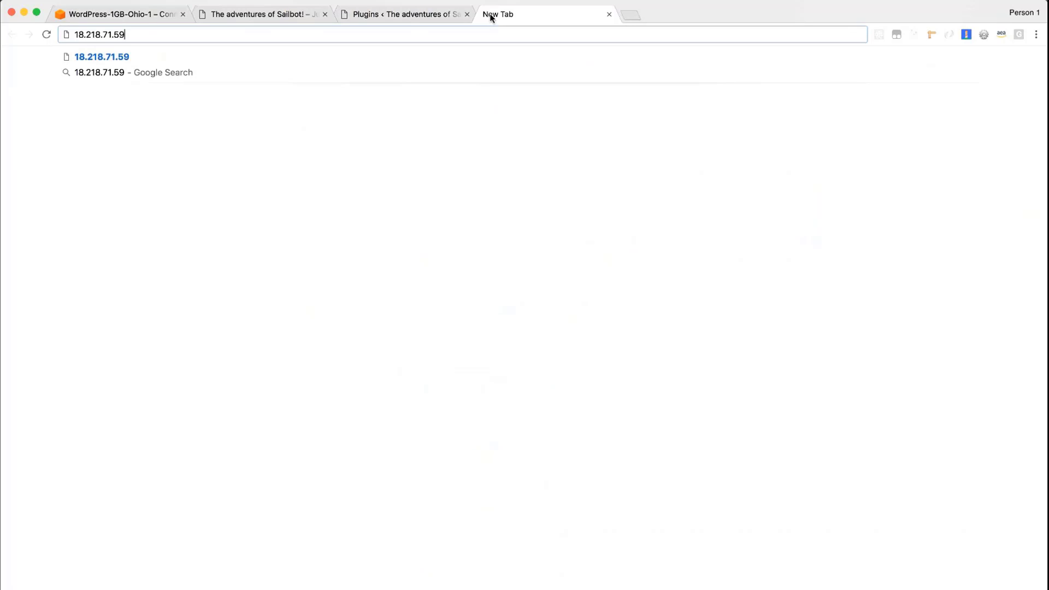
key("Return")
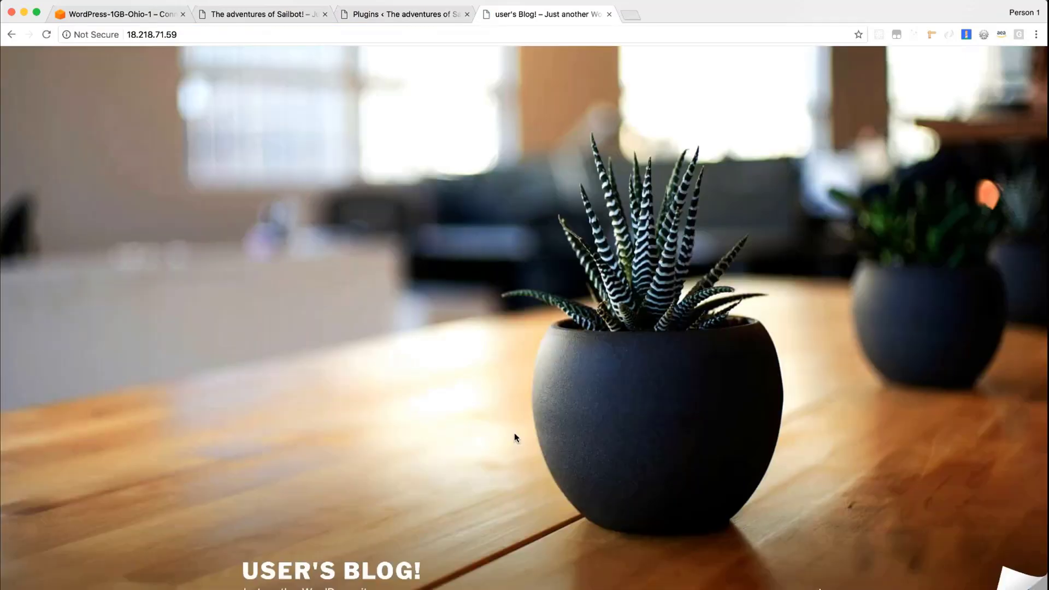
Look through the blog's home page and open the Bitnami information page from its corner badge
scroll(515, 437, "down", 2)
scroll(515, 437, "down", 10)
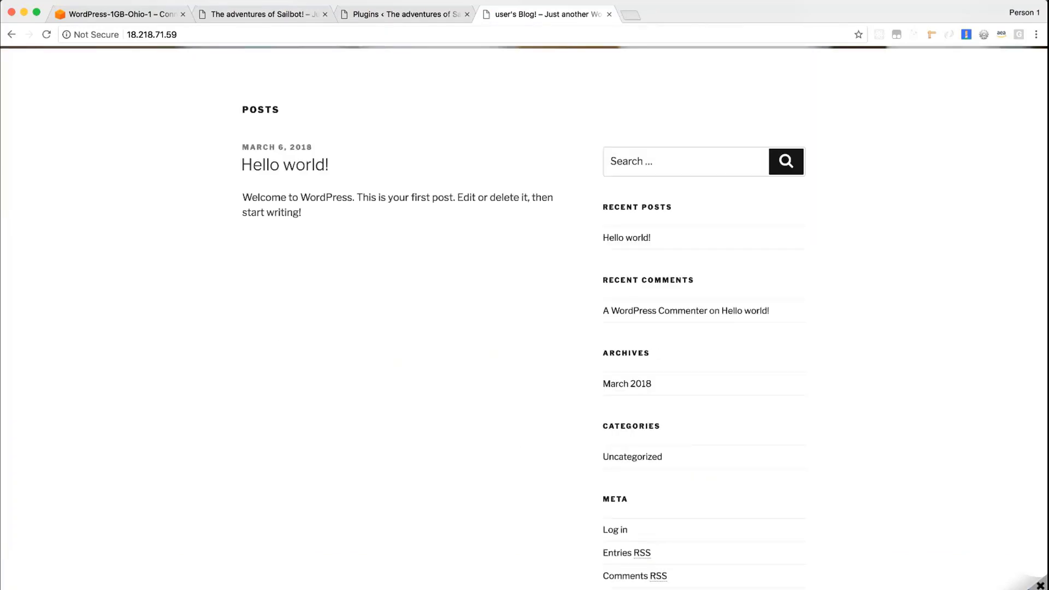
left_click(1040, 586)
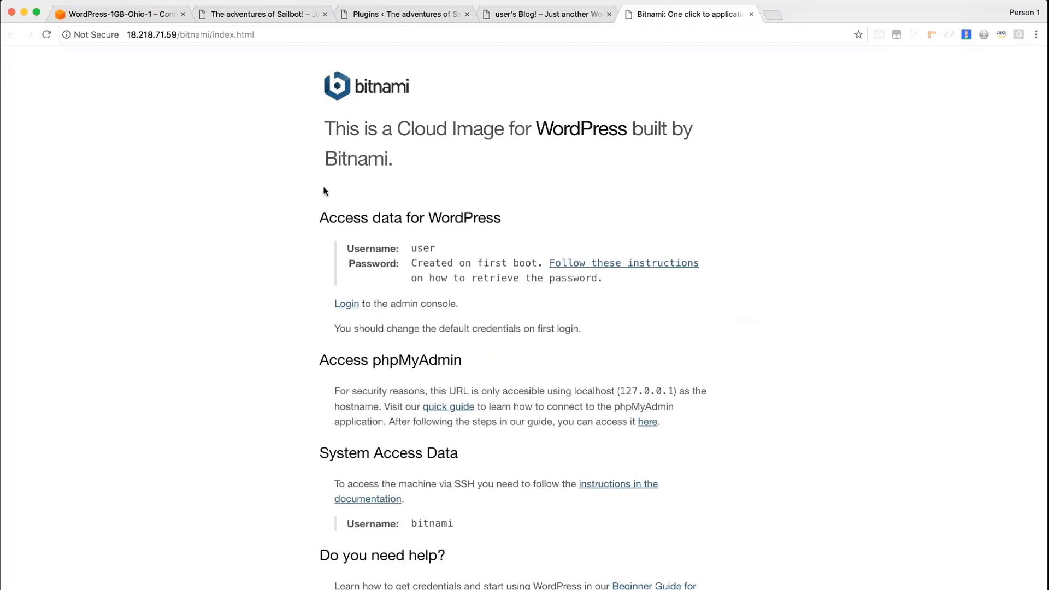
Connect to the WordPress-1GB-Ohio-1 instance with the browser-based SSH terminal and list the home directory with ls
left_click(153, 17)
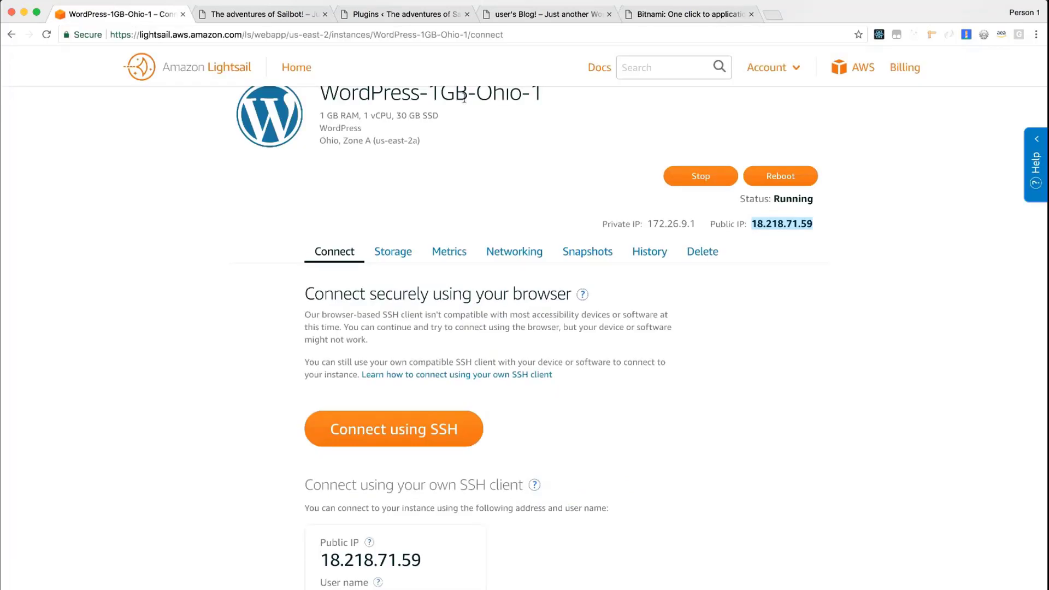
left_click(406, 437)
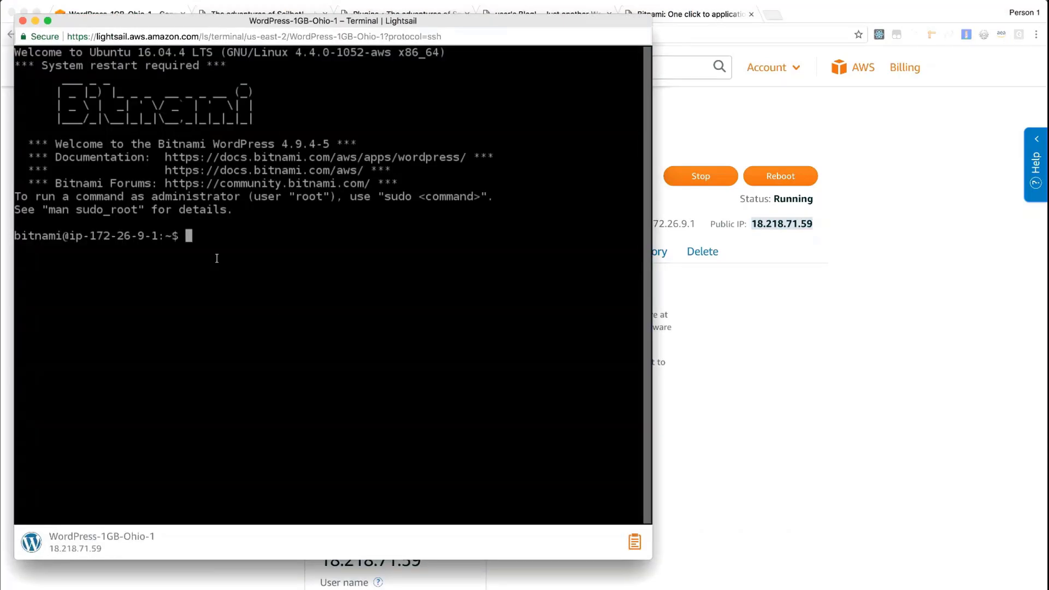
type("ls")
key("Return")
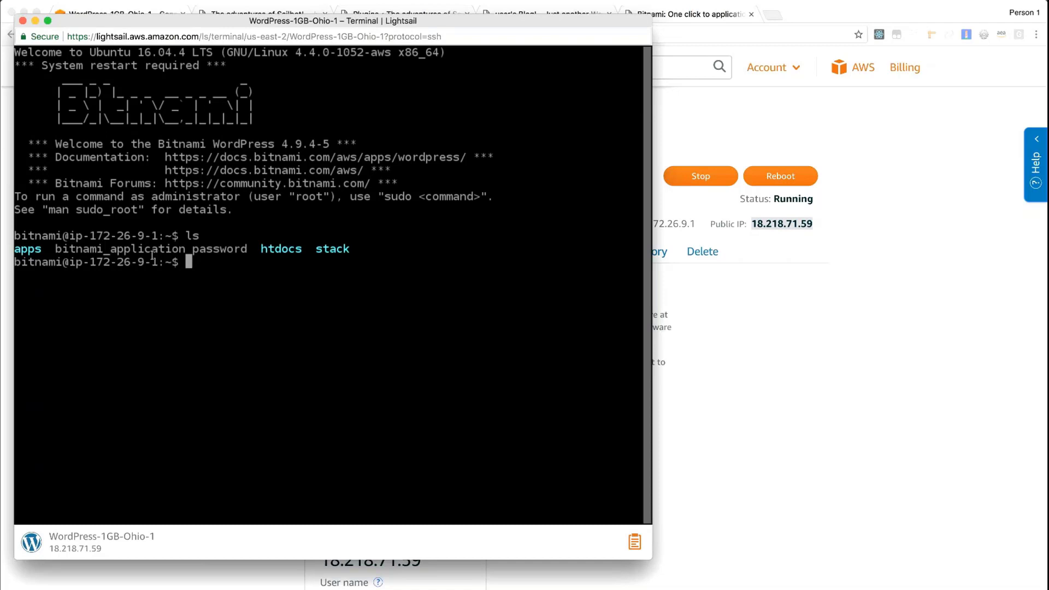
Output the bitnami_application_password file with cat and copy the application password through the terminal's clipboard
type("cat bitnami_application_password")
key("Return")
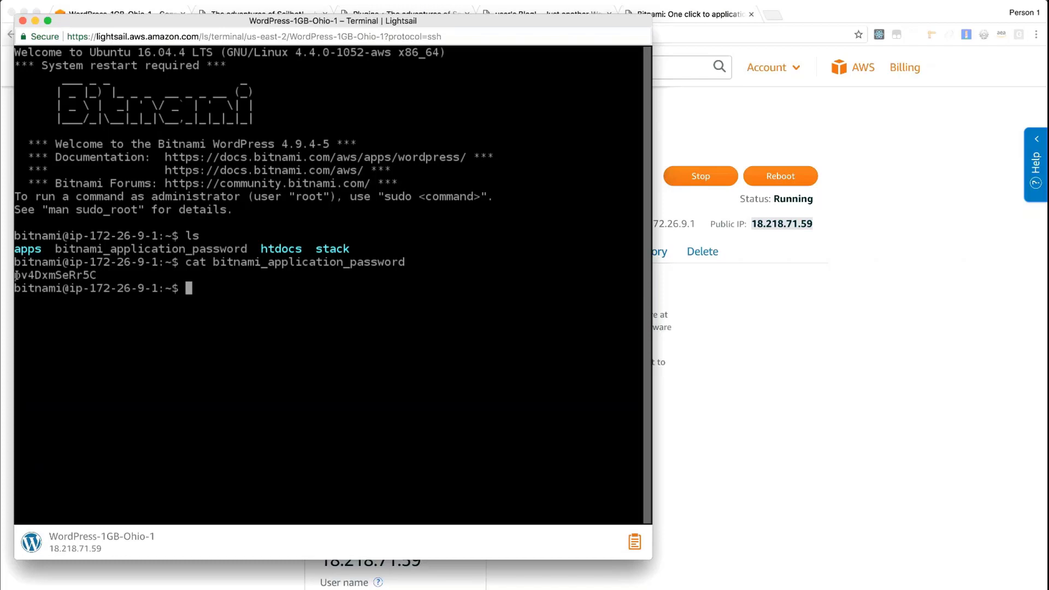
left_click_drag(17, 276, 93, 275)
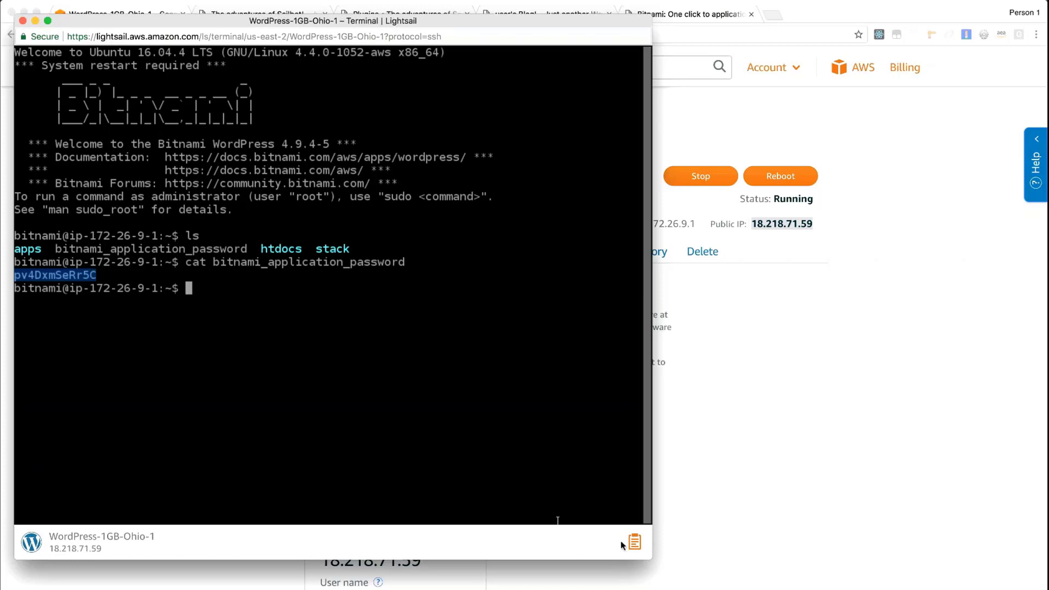
left_click(633, 543)
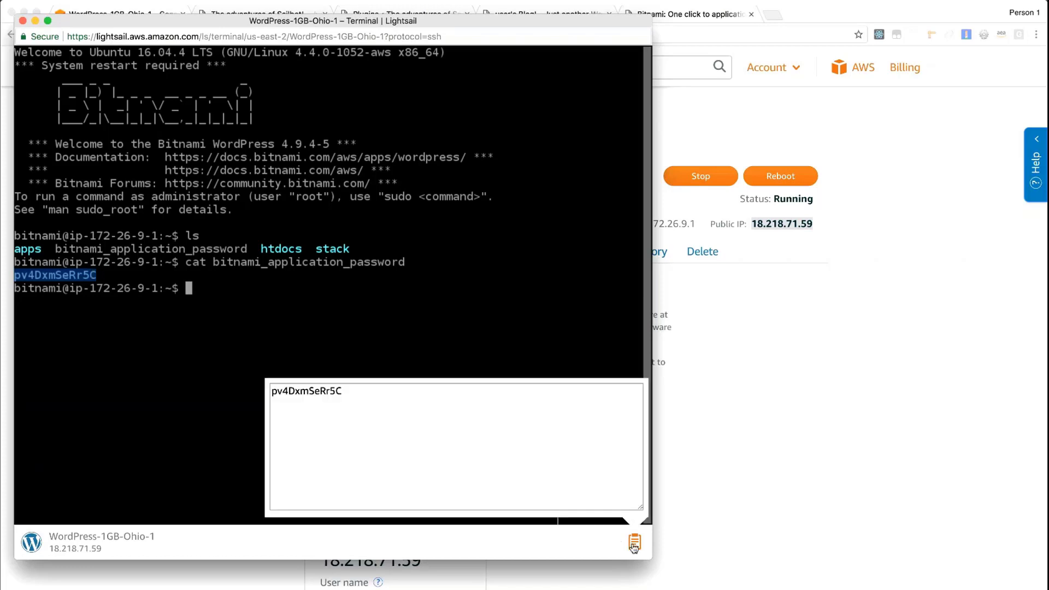
double_click(319, 394)
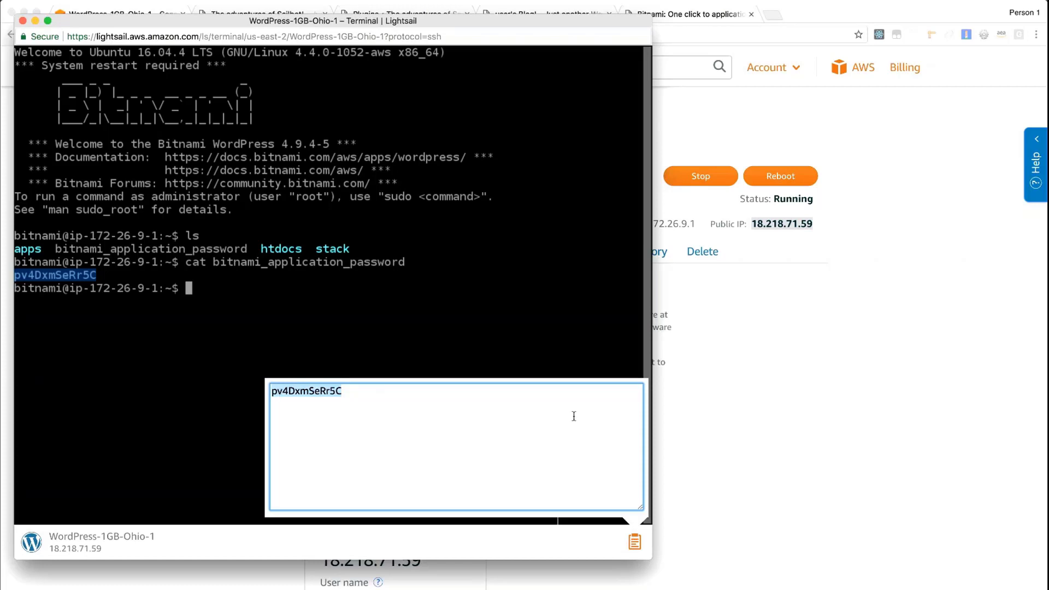
Return to the Bitnami information page in the main browser window and open the WordPress admin login
left_click(803, 415)
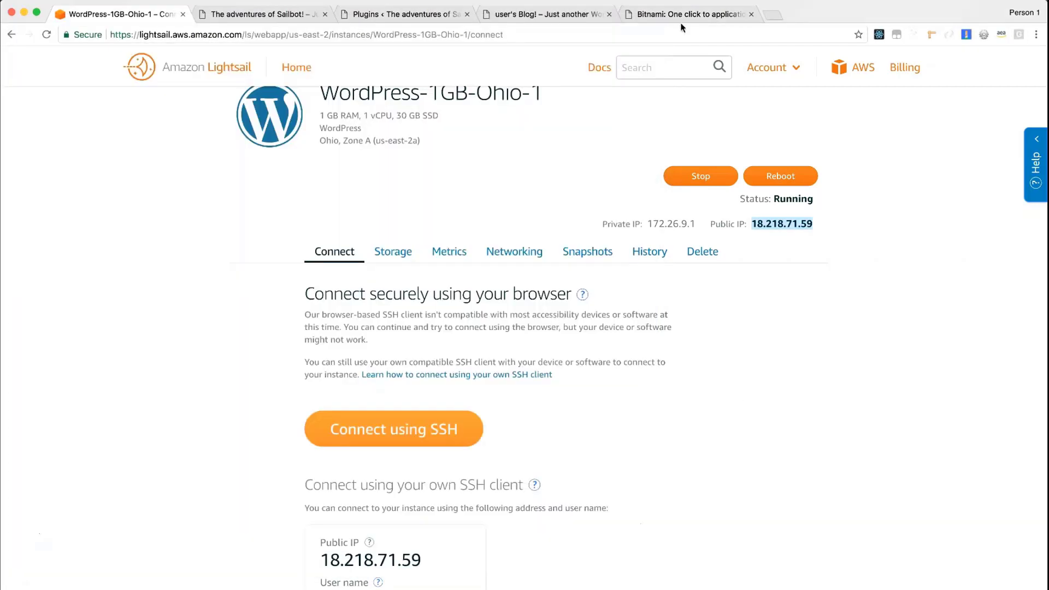
left_click(680, 22)
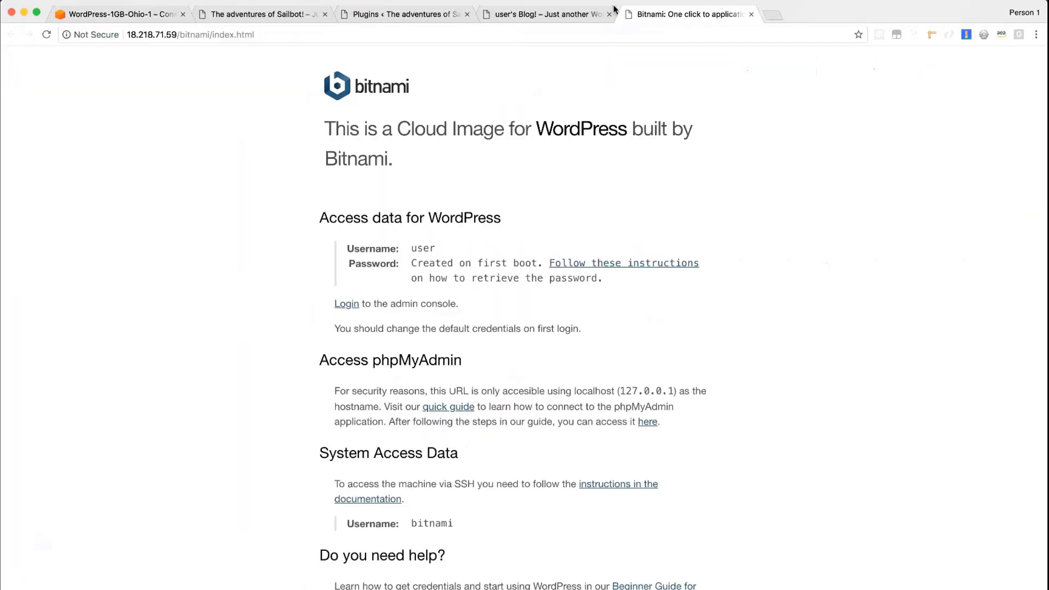
left_click(613, 11)
key("ctrl+Tab")
left_click(346, 305)
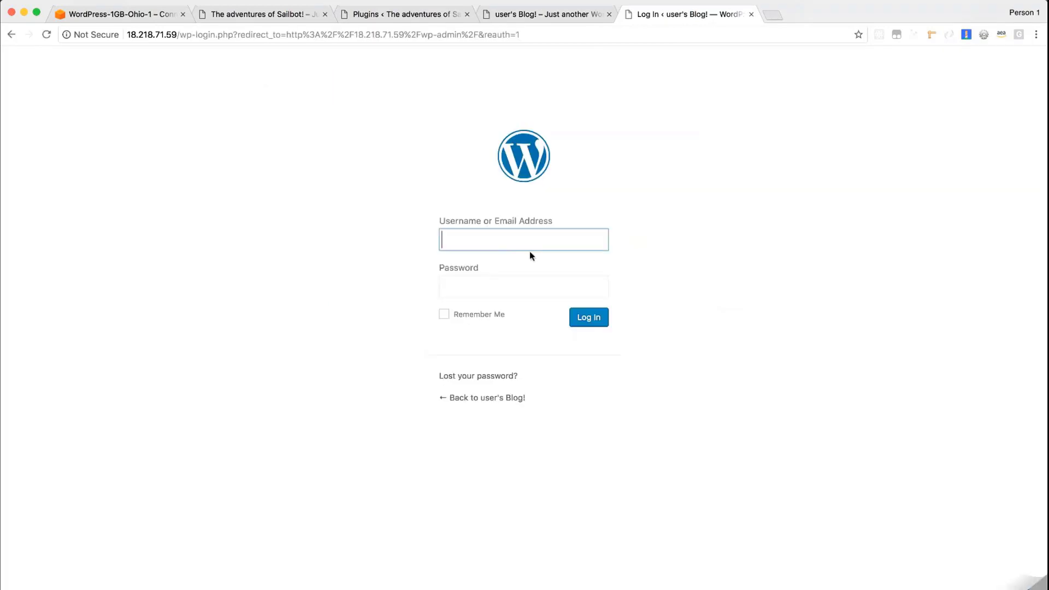
Log in to WordPress with the username user and the copied application password
type("user")
key("Tab")
key("super+v")
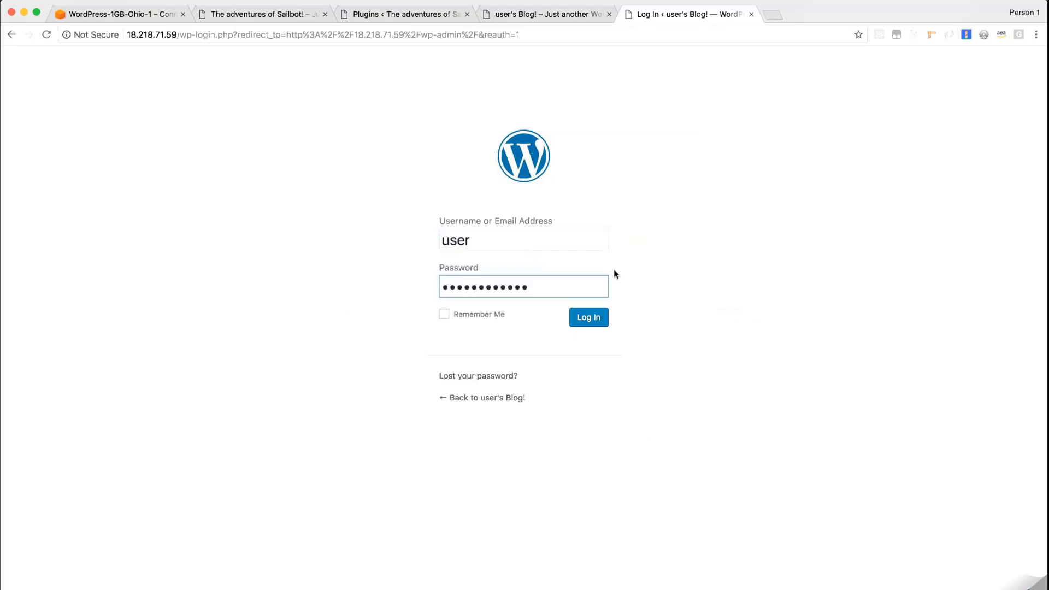
left_click(590, 318)
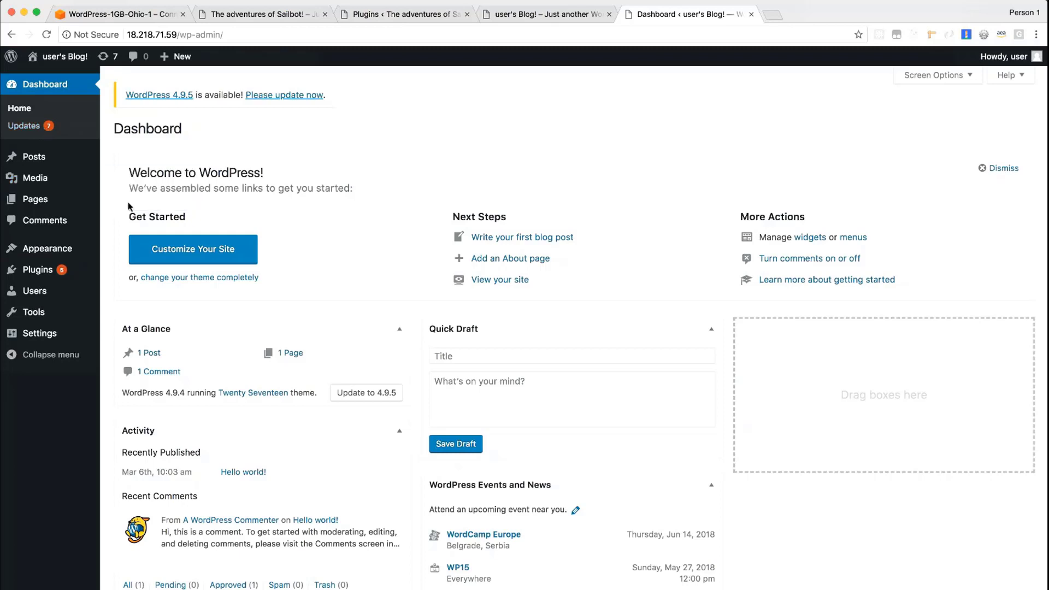
Start a new WordPress post titled "Hello Lightsail users"
mouse_move(41, 161)
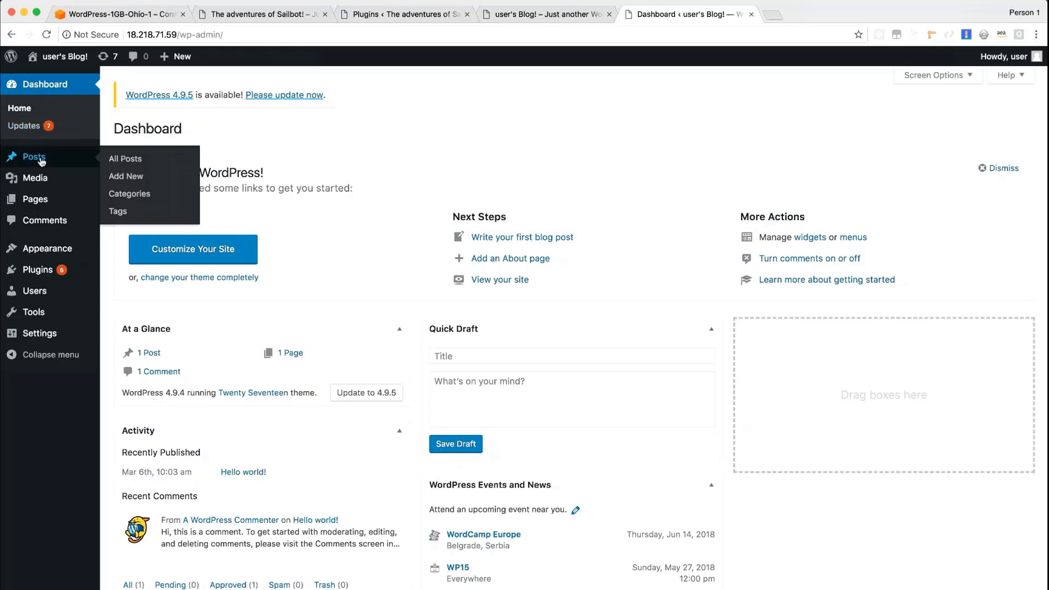
left_click(41, 161)
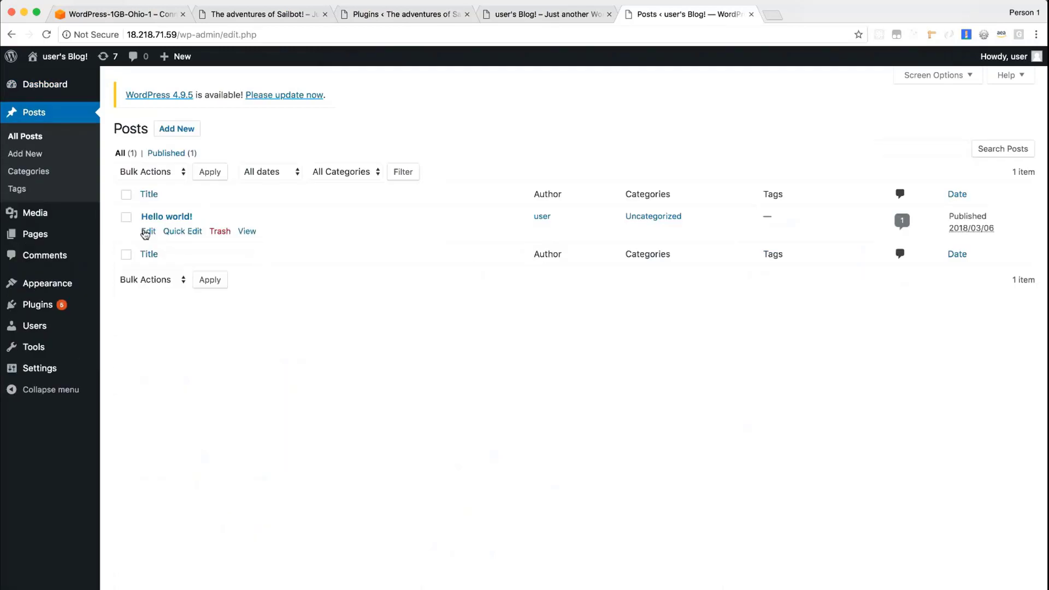
left_click(182, 129)
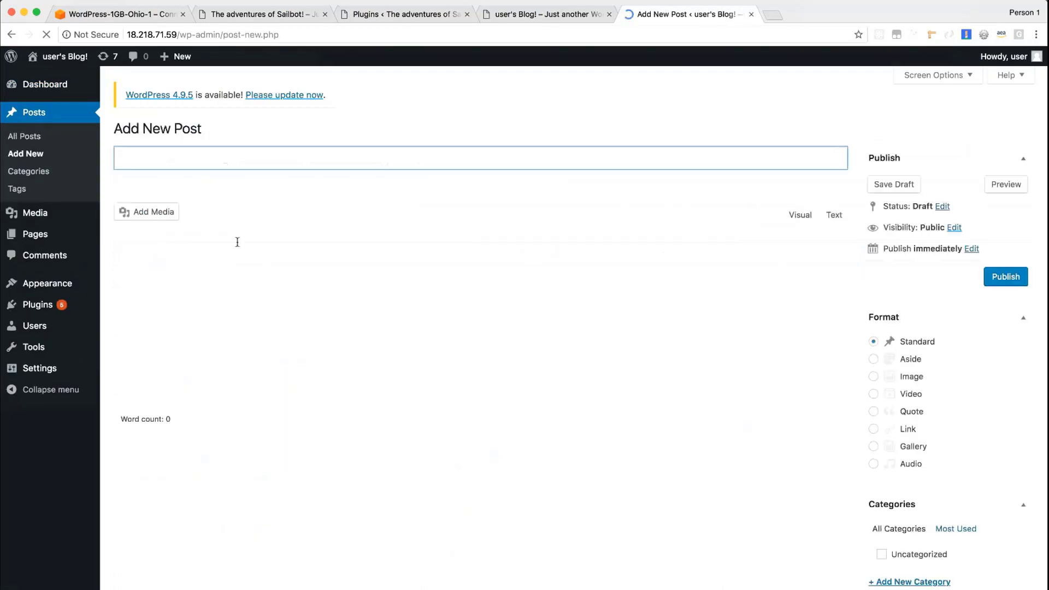
type("Hello Loightsa")
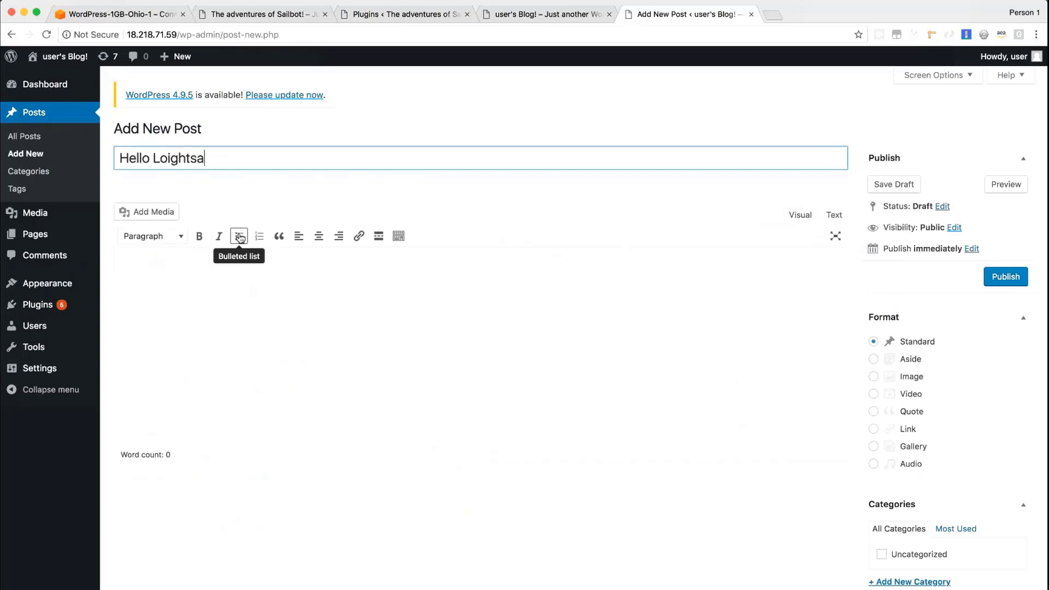
key("BackSpace")
key("BackSpace")
key("BackSpace")
key("BackSpace")
key("BackSpace")
key("BackSpace")
key("BackSpace")
type("ightsail users")
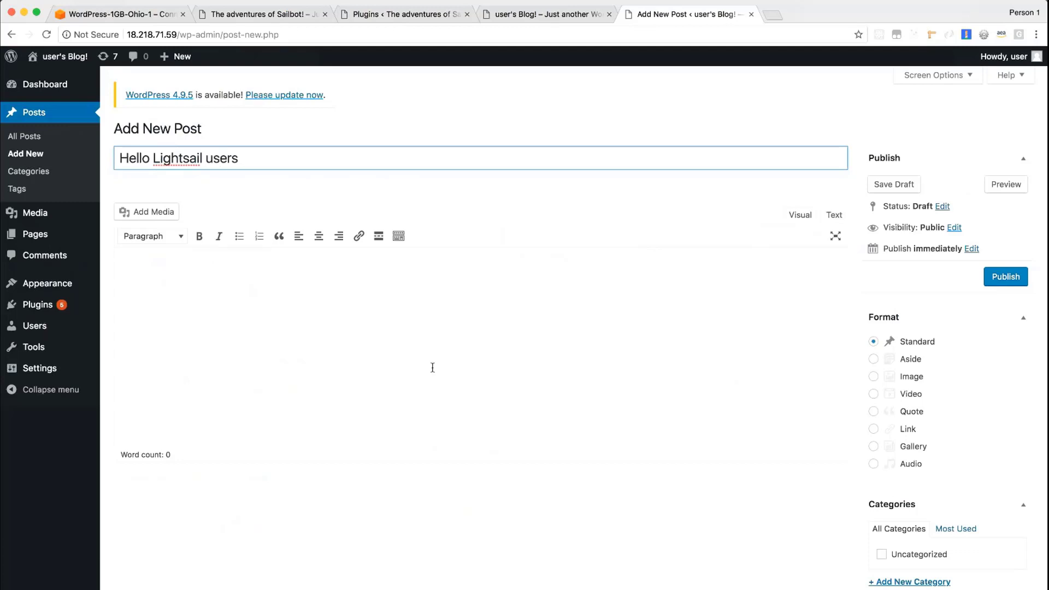
Enter "Hey peeps." as the post body and publish the post
left_click(433, 367)
type("Hey g")
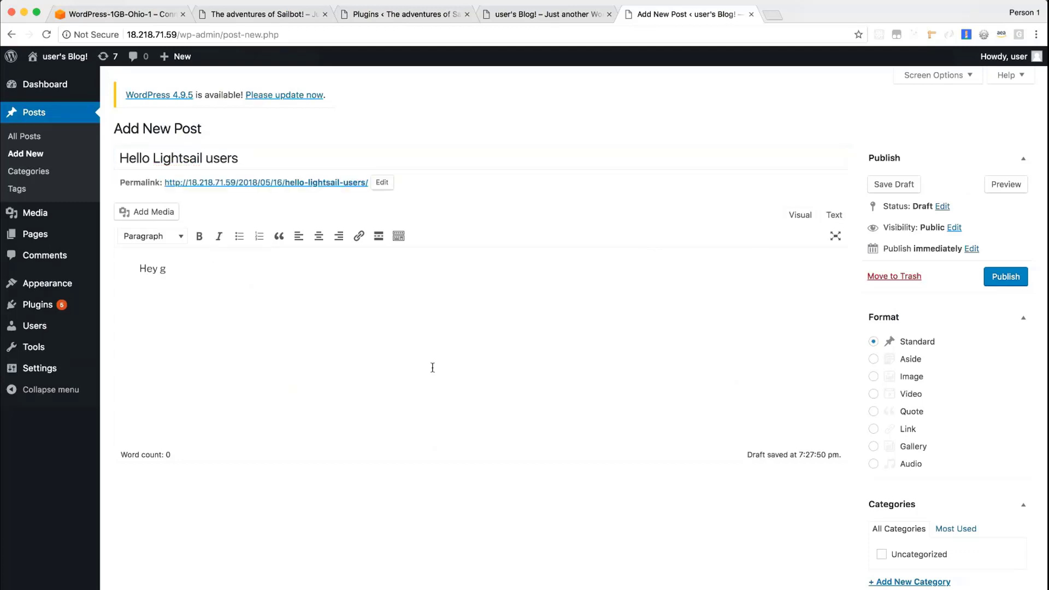
key("BackSpace")
type("peeps.")
left_click(996, 280)
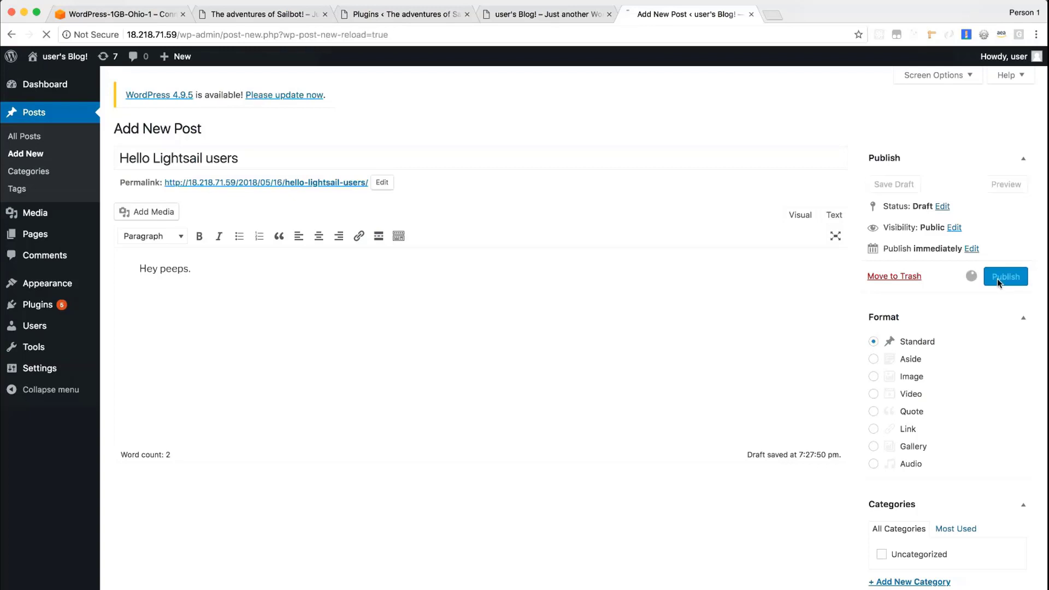
Reload the public blog page to check for the new post
left_click(528, 16)
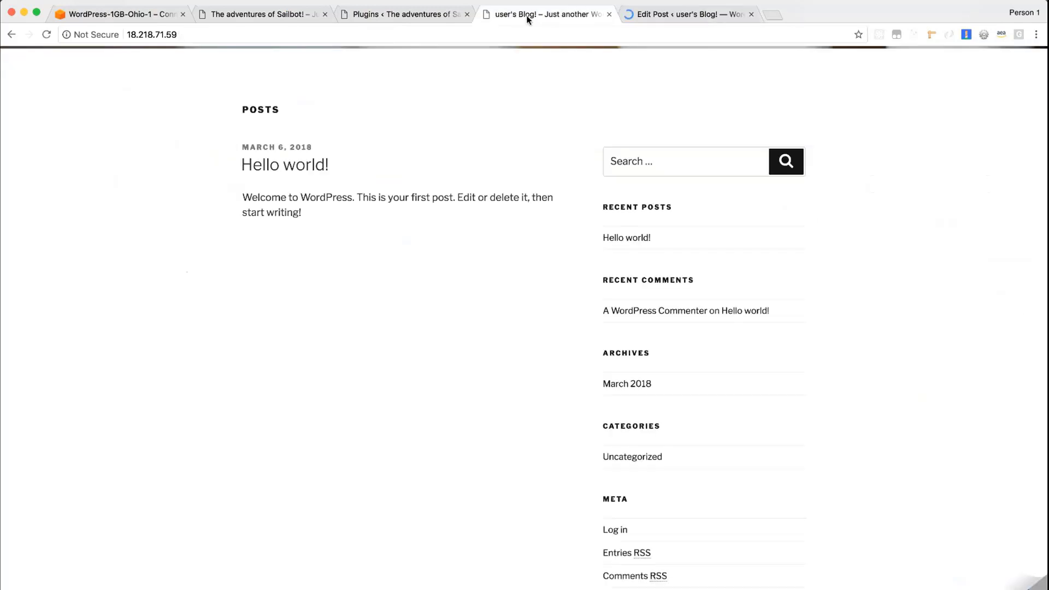
key("super+r")
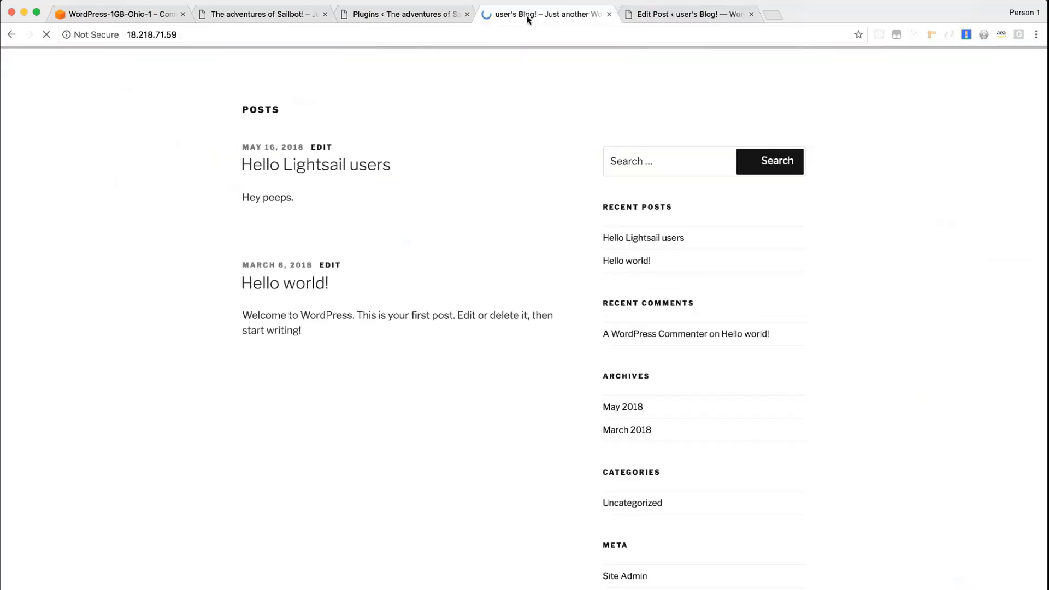
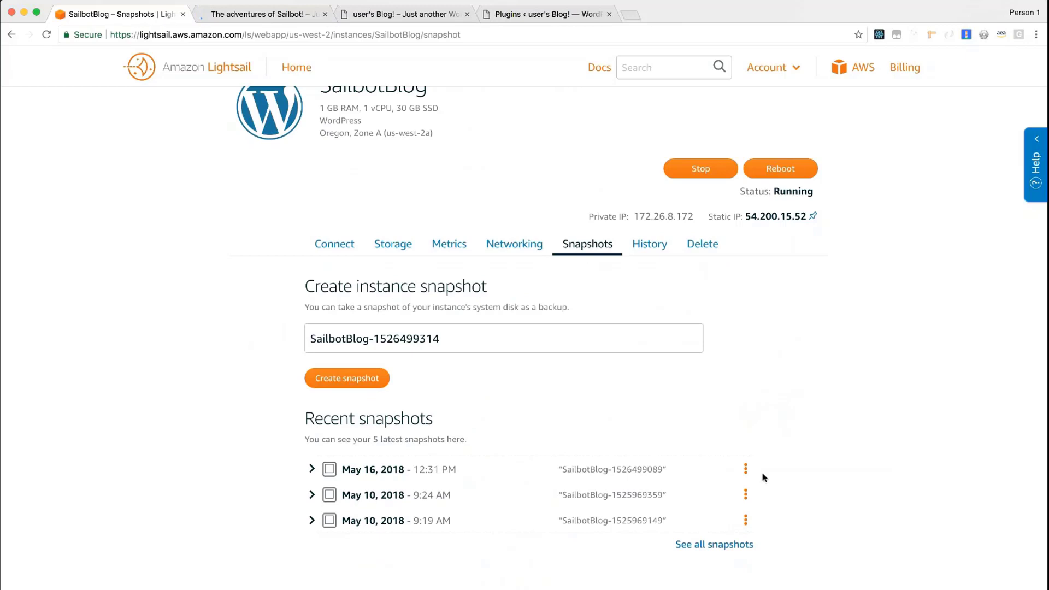
Start a new instance from the SailbotBlog snapshot of May 16, 2018, and place it in Zone C (us-west-2c)
left_click(720, 475)
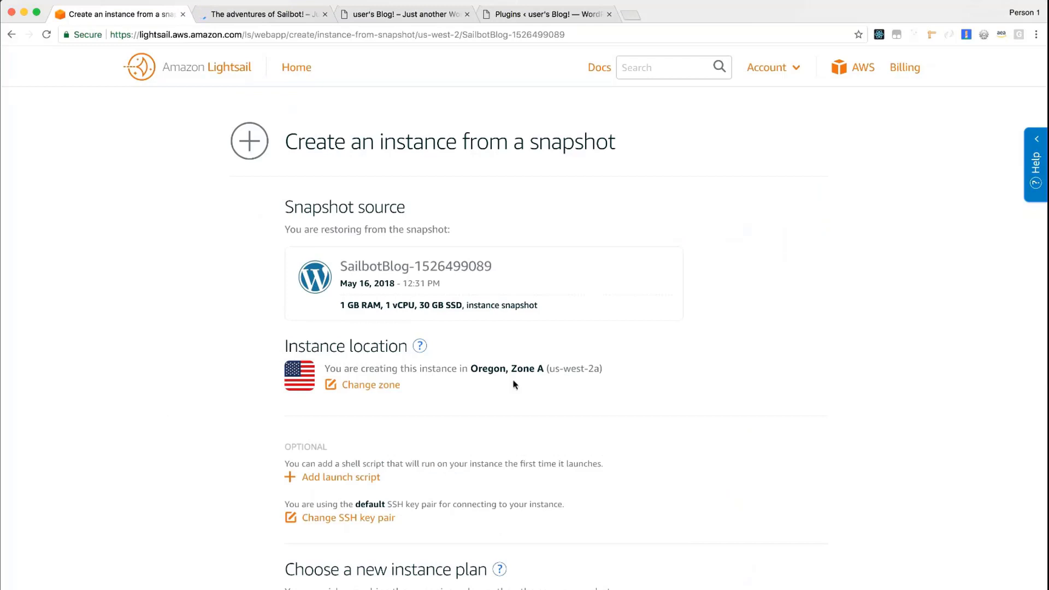
left_click(382, 385)
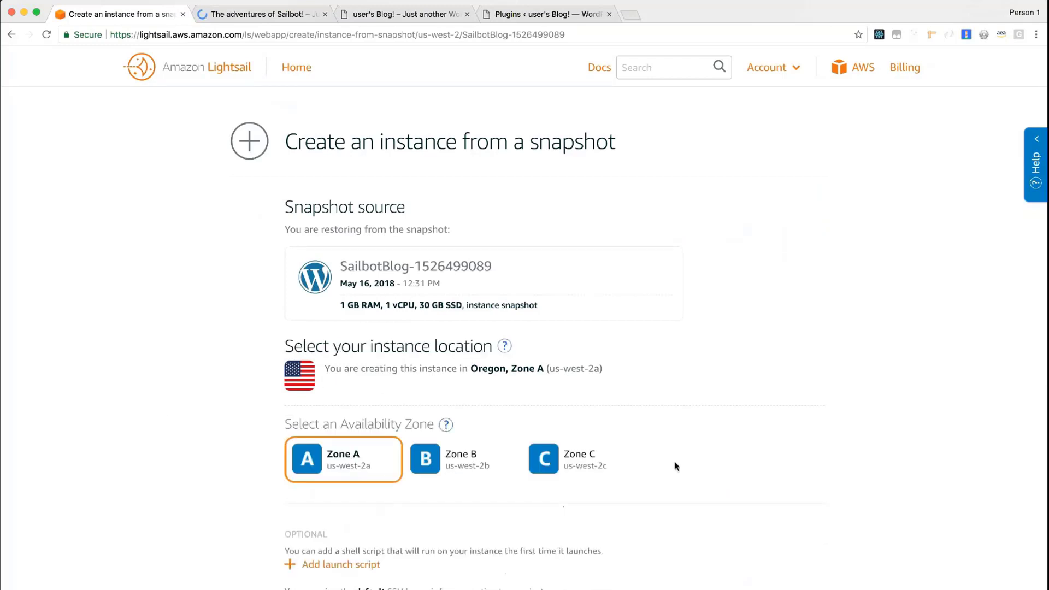
left_click(563, 462)
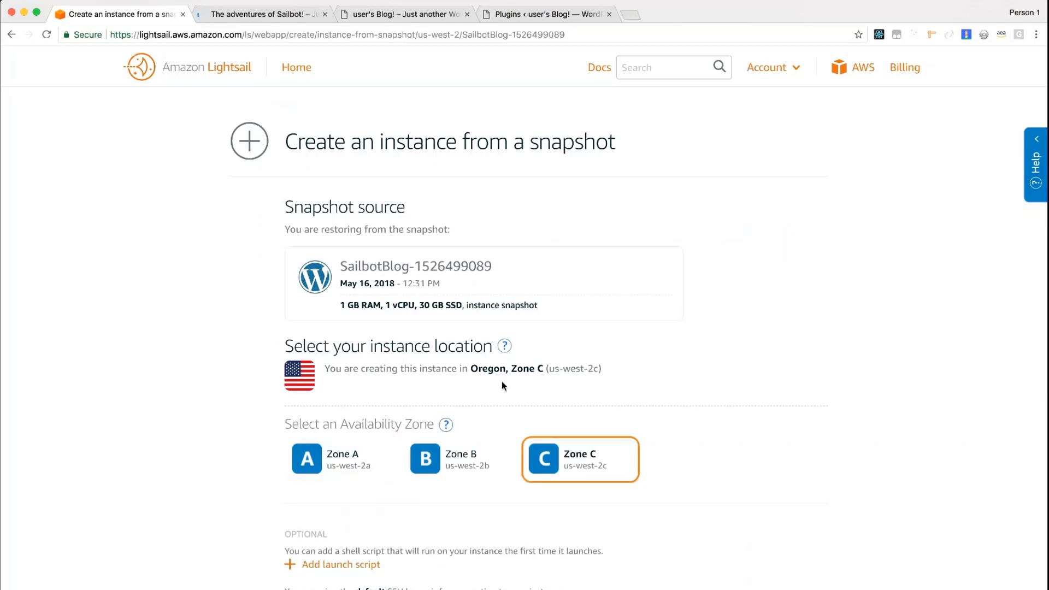
Choose the $20 USD plan for the new instance and name it LargerSailbotInstance
scroll(503, 386, "down", 1)
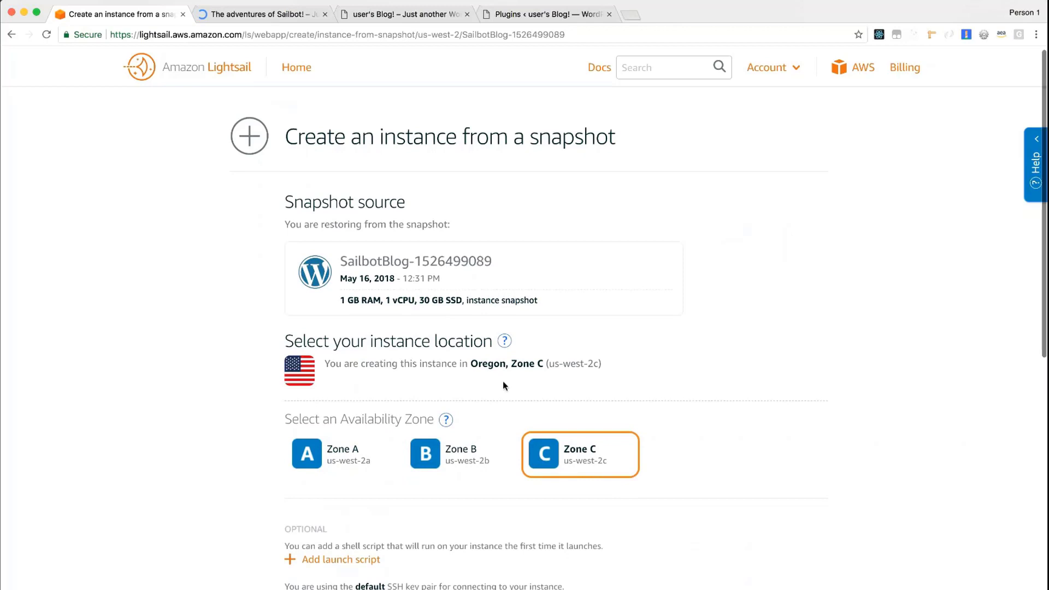
scroll(504, 385, "down", 6)
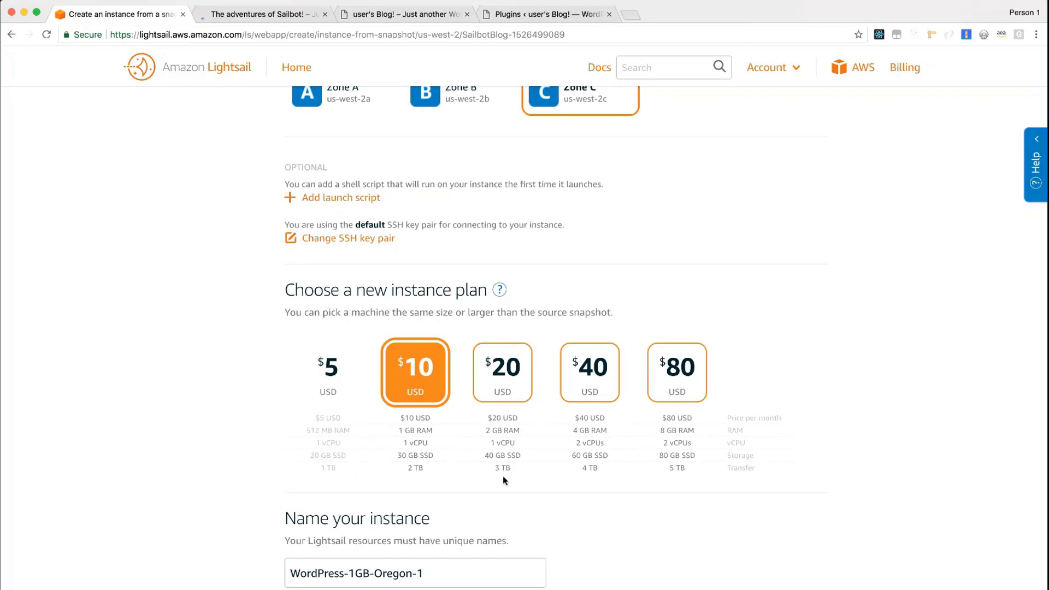
left_click(515, 378)
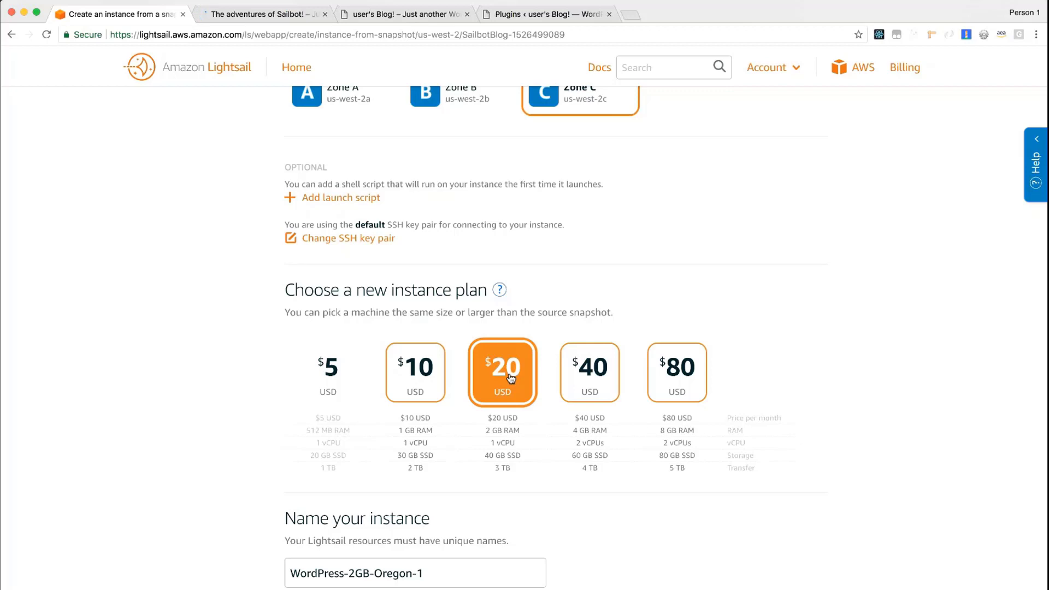
triple_click(337, 572)
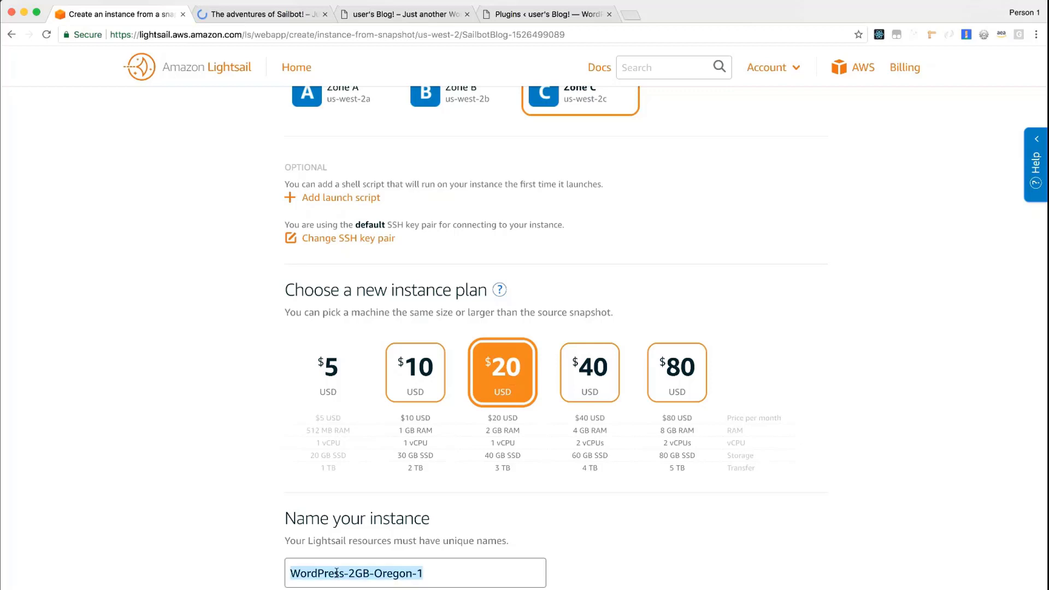
type("Larg")
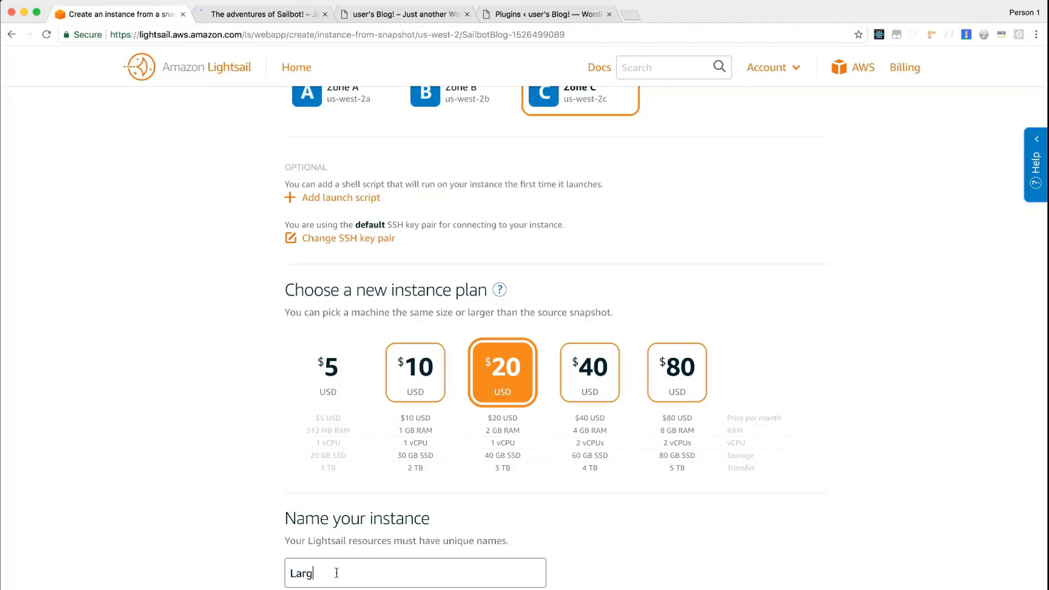
type("erSailbotInstance")
Review the snapshot source, zone and plan settings, and create the LargerSailbotInstance instance
scroll(359, 515, "up", 10)
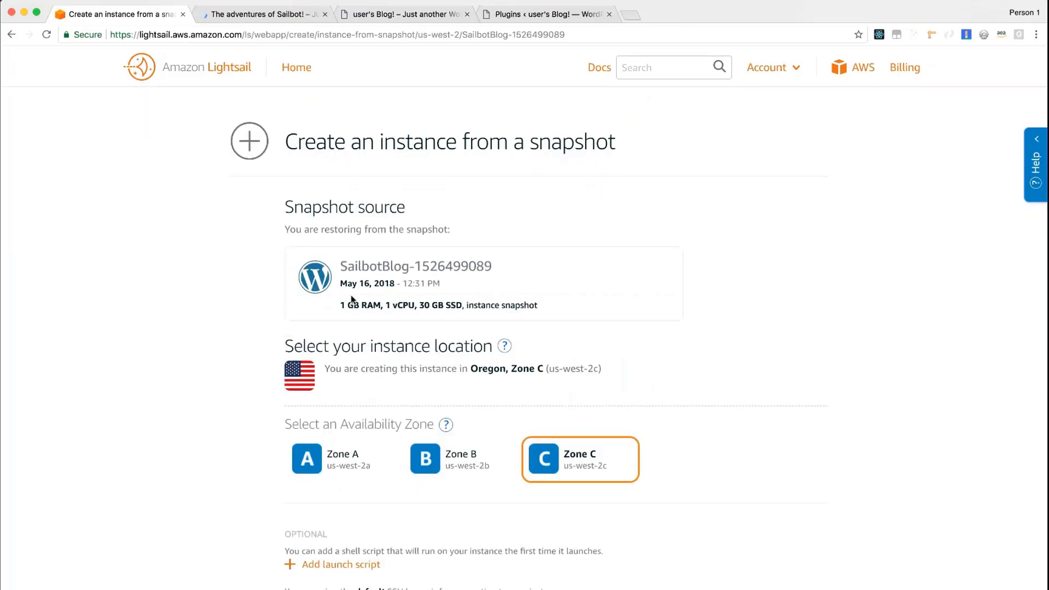
scroll(351, 299, "down", 10)
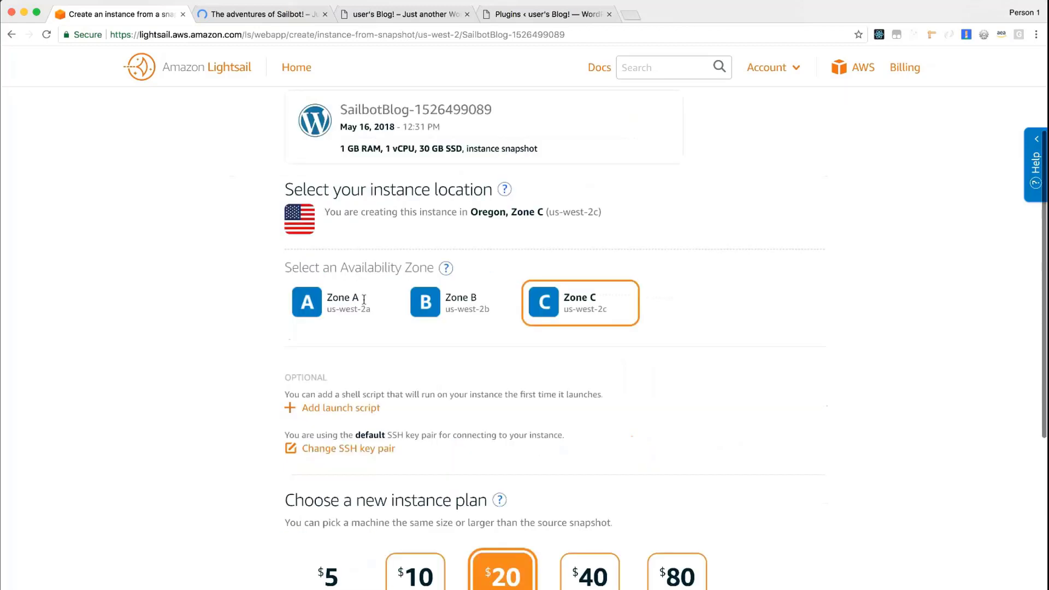
scroll(410, 123, "down", 6)
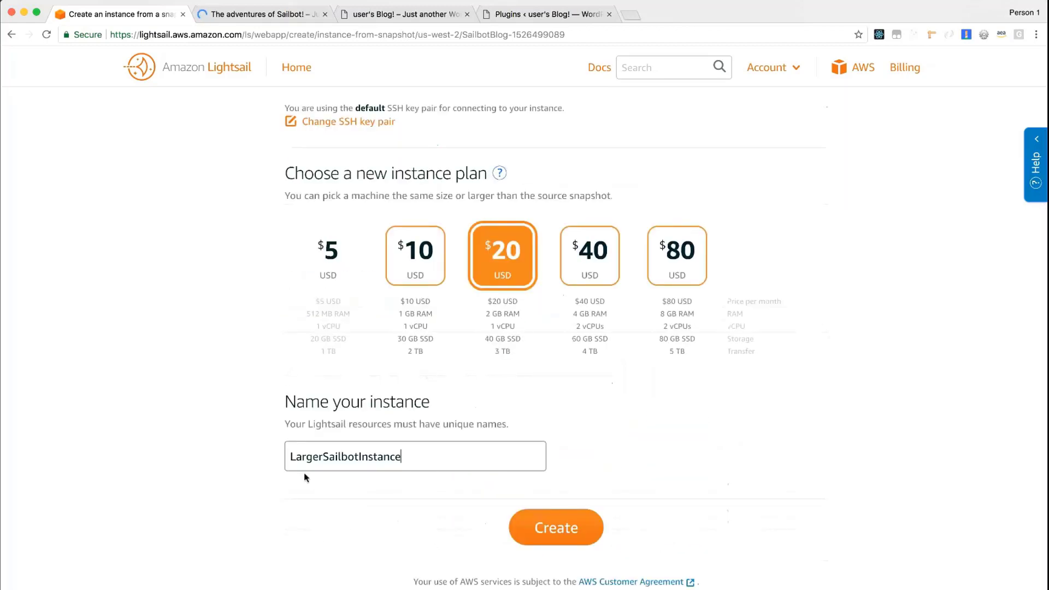
left_click(586, 520)
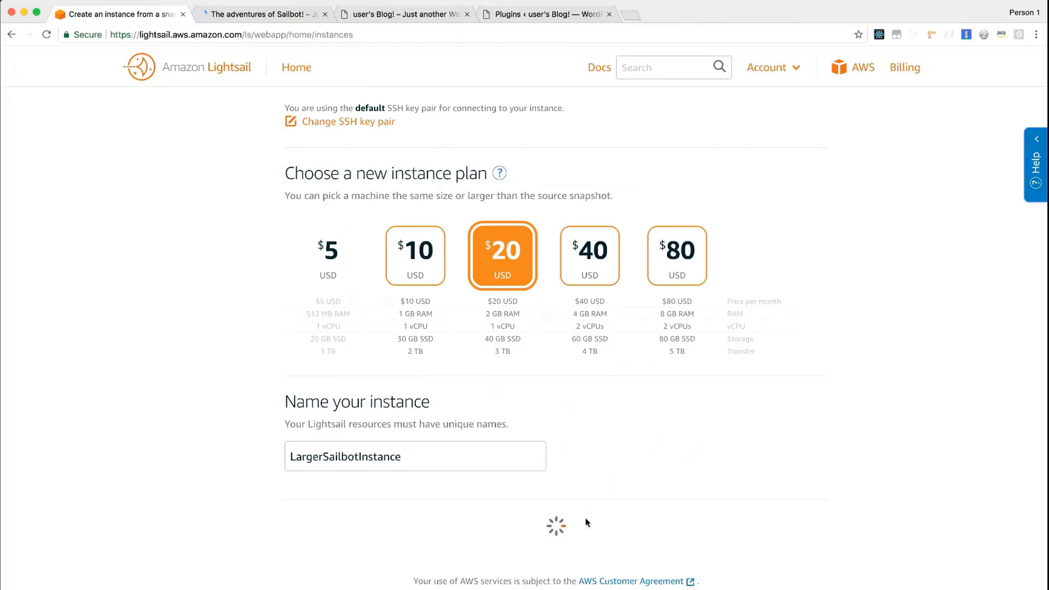
Open the static IP attached to SailbotBlog from the instances list and detach it from that instance
scroll(586, 520, "down", 3)
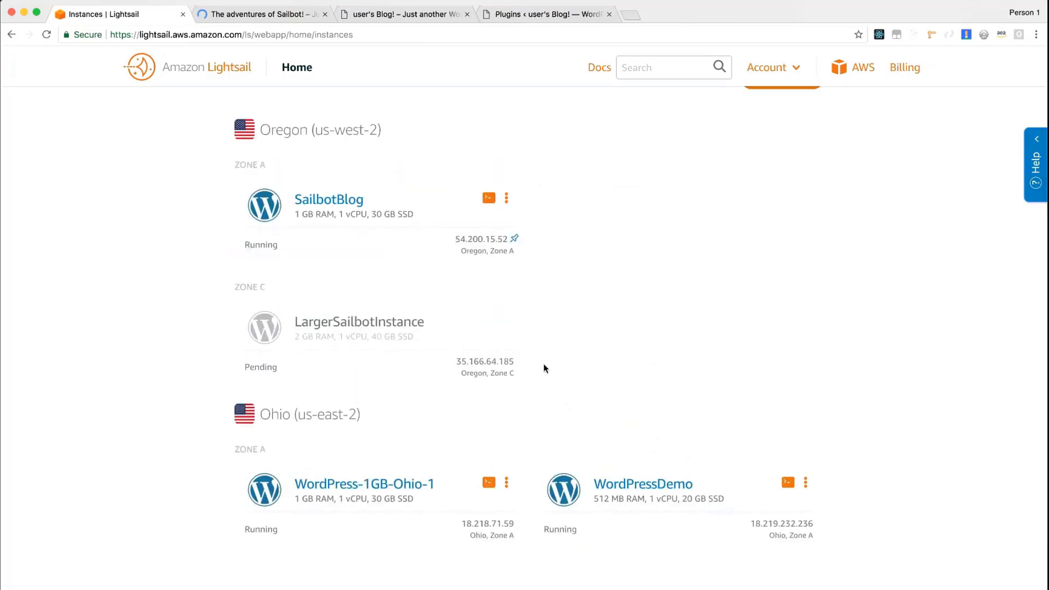
left_click(516, 241)
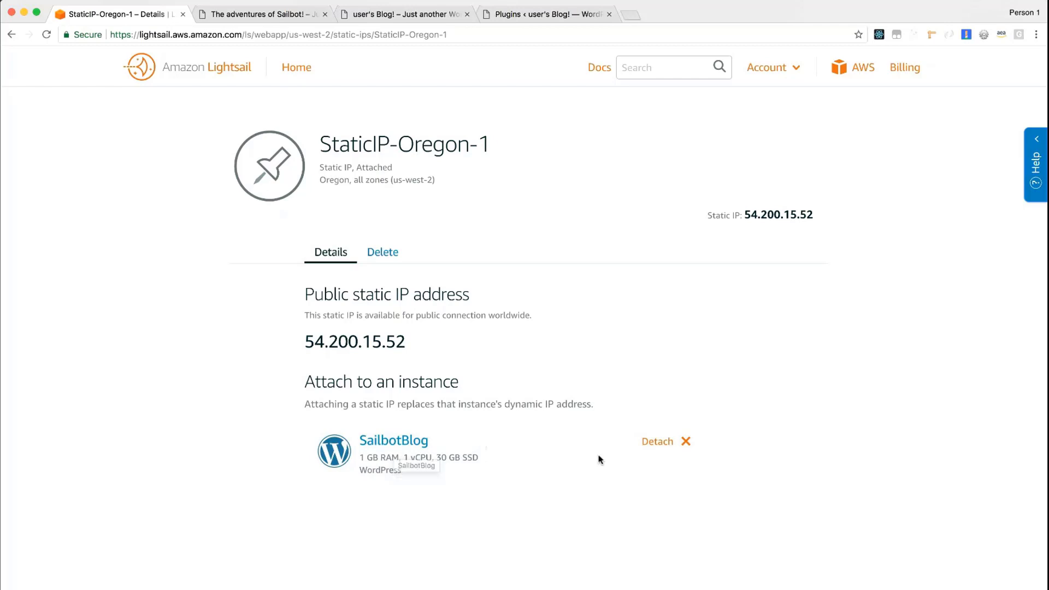
left_click(662, 442)
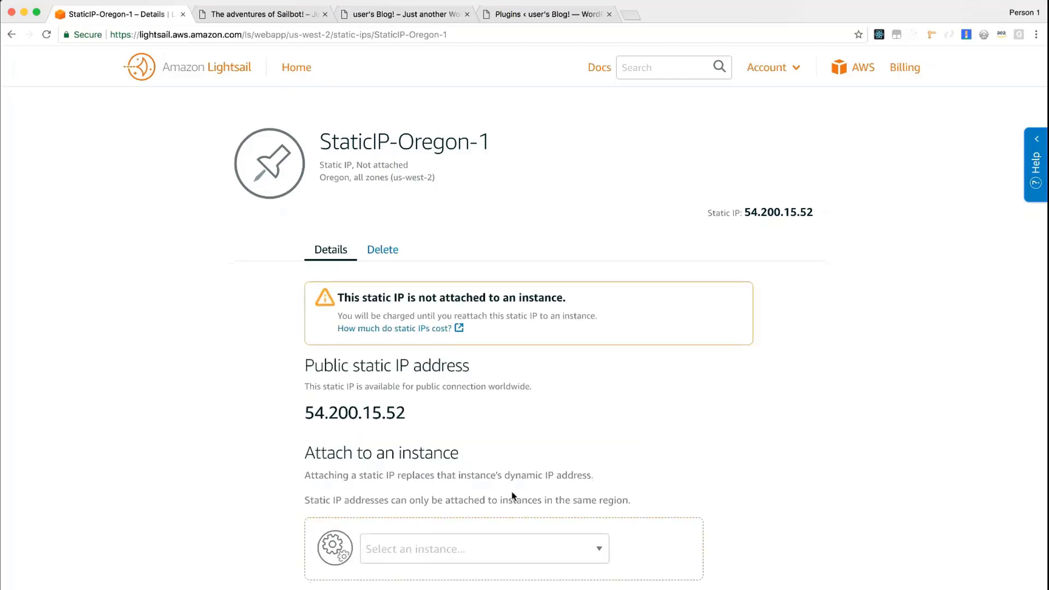
Attach the static IP StaticIP-Oregon-1 to LargerSailbotInstance
scroll(513, 495, "down", 2)
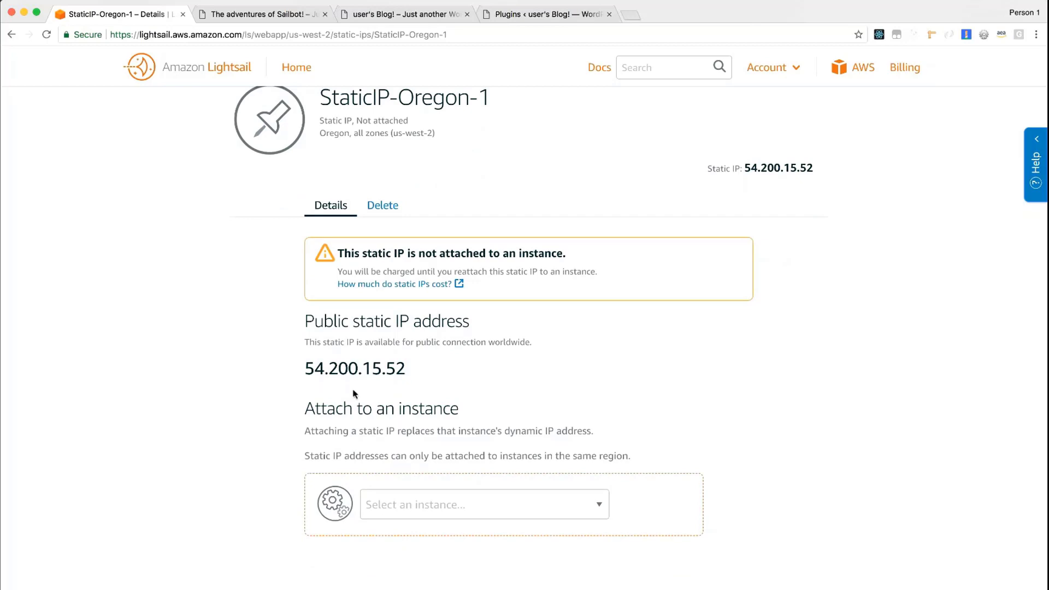
left_click(439, 509)
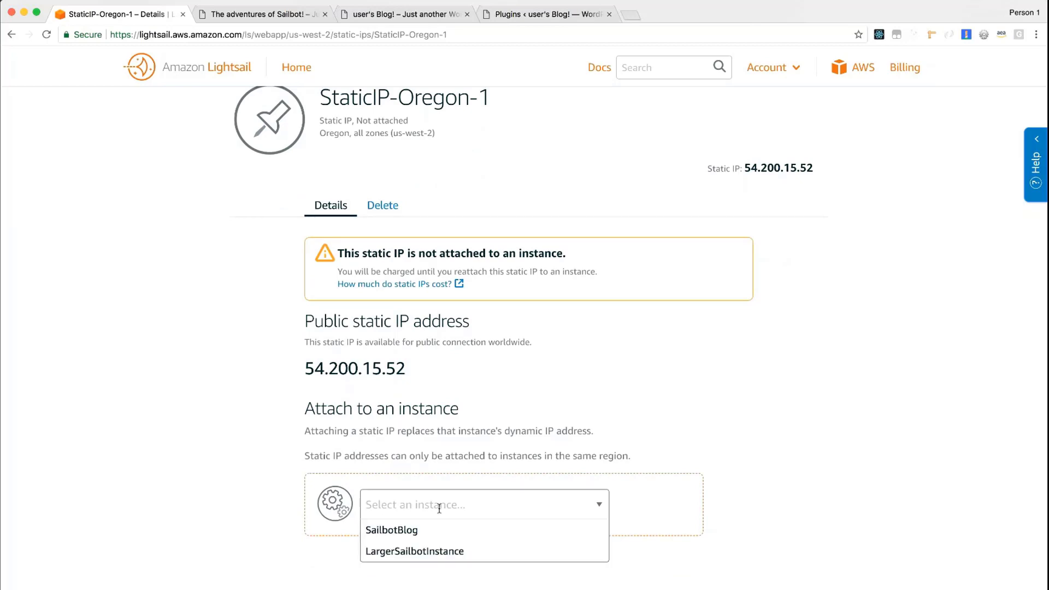
left_click(433, 550)
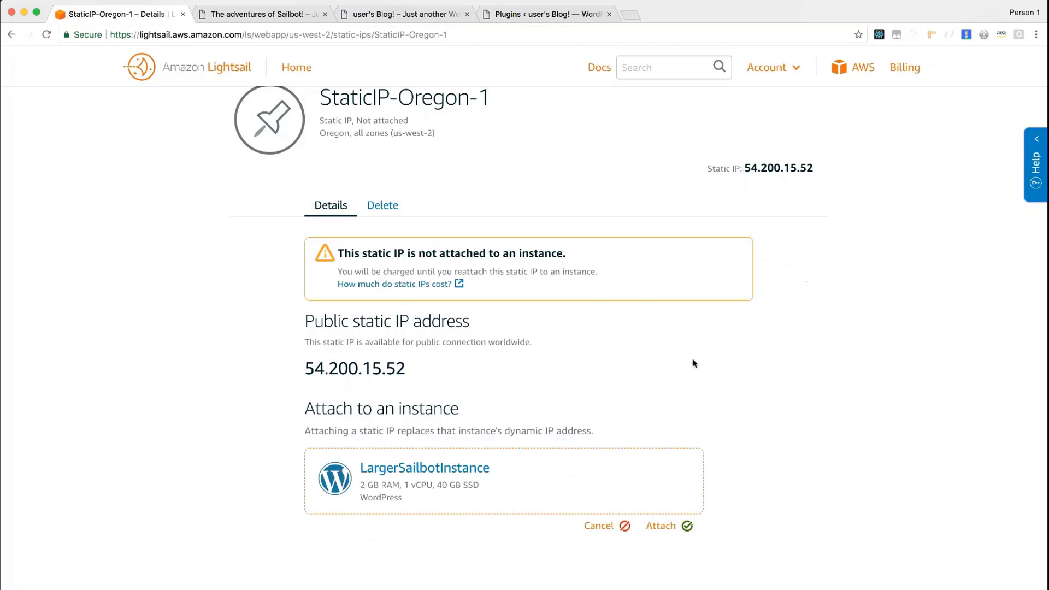
left_click(687, 526)
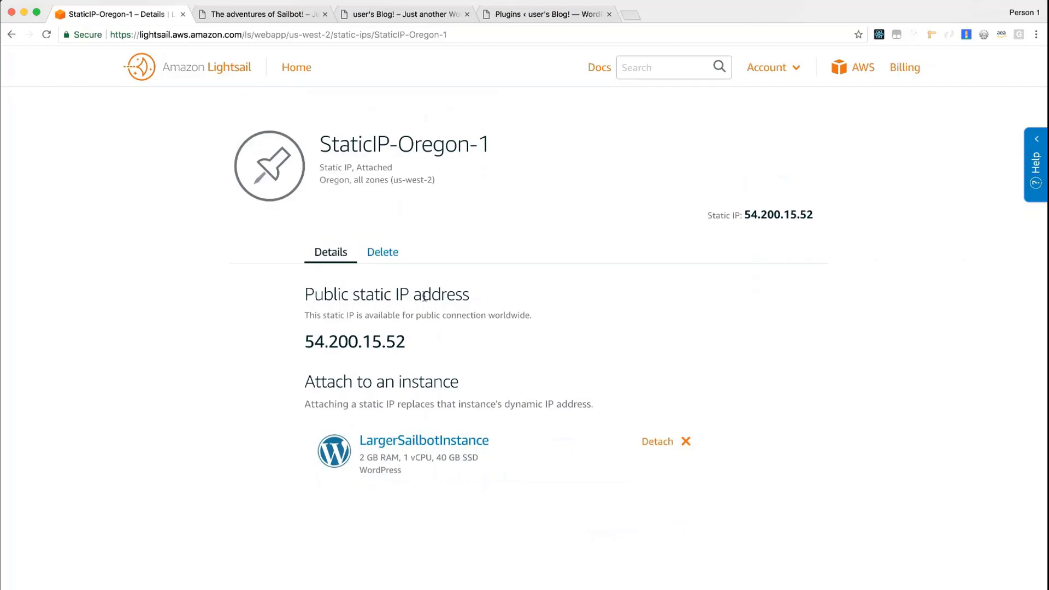
Check the posts on the Adventures of Sailbot blog served at the static IP
left_click(294, 15)
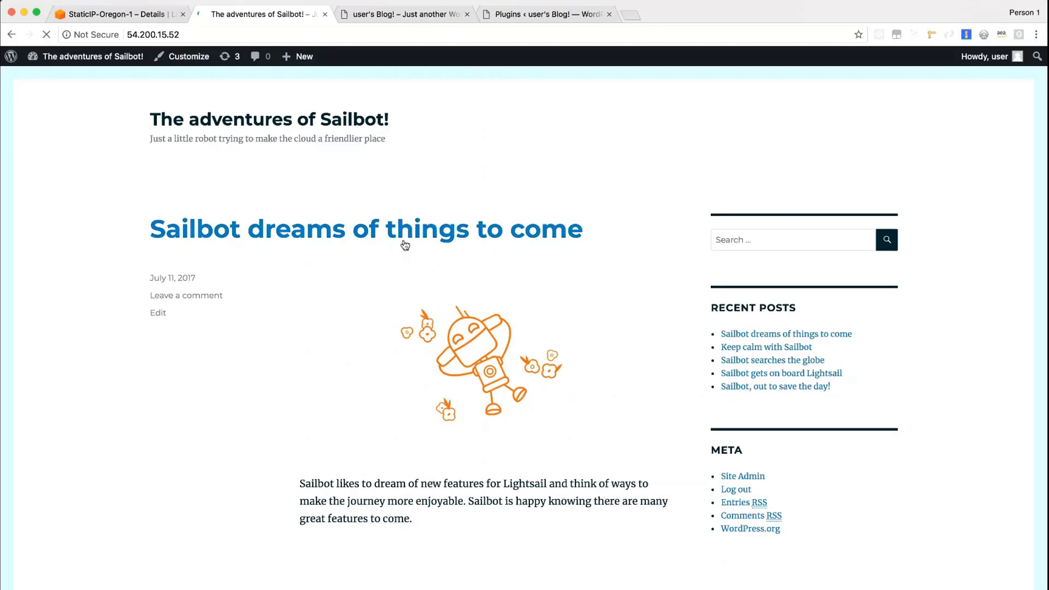
scroll(407, 340, "down", 3)
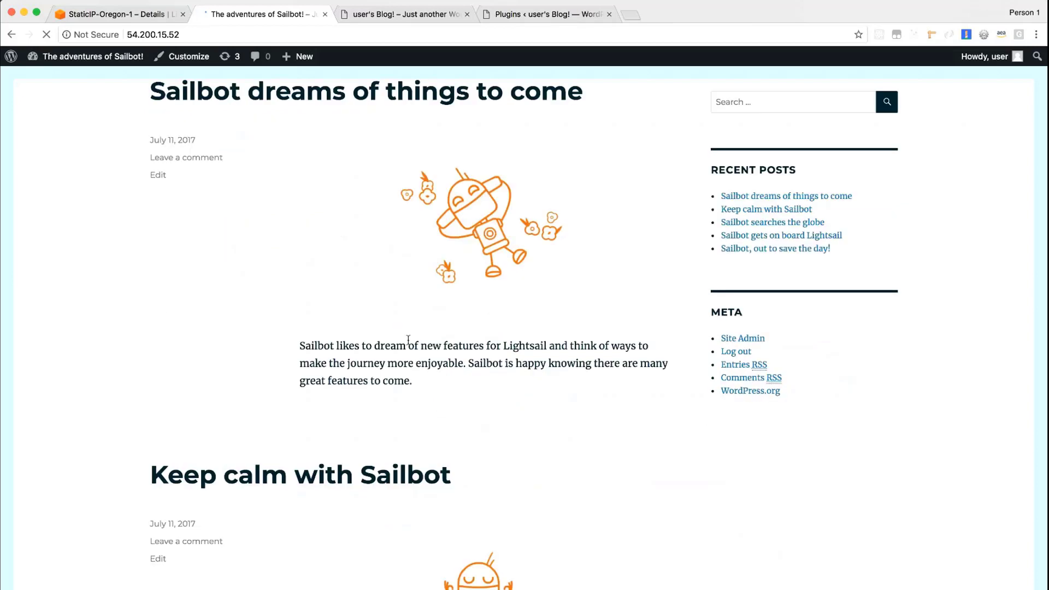
scroll(407, 339, "down", 4)
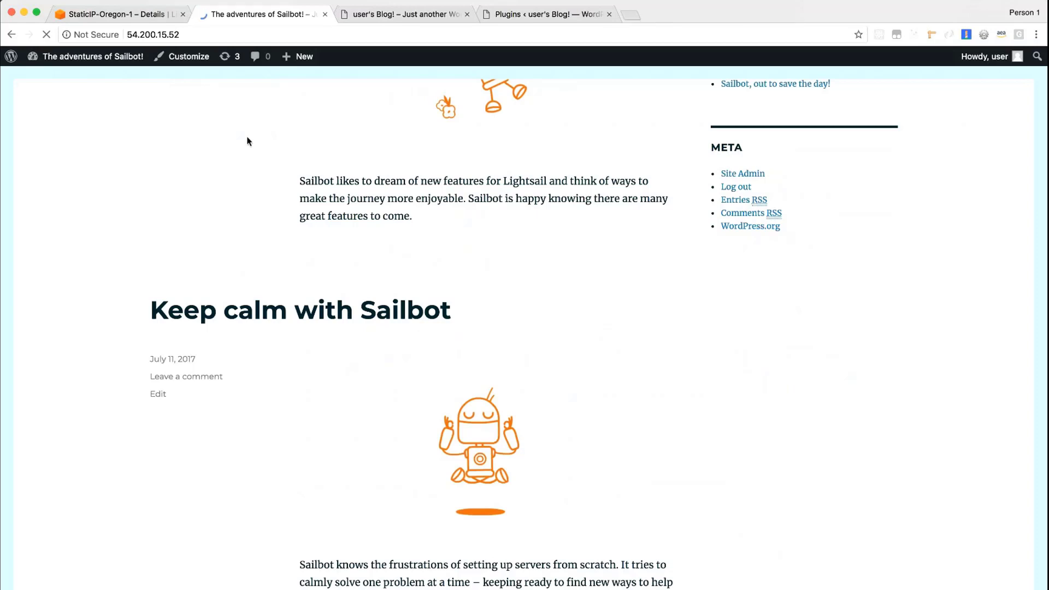
Open the Sailbot blog's WordPress dashboard and show its installed plugins
mouse_move(85, 56)
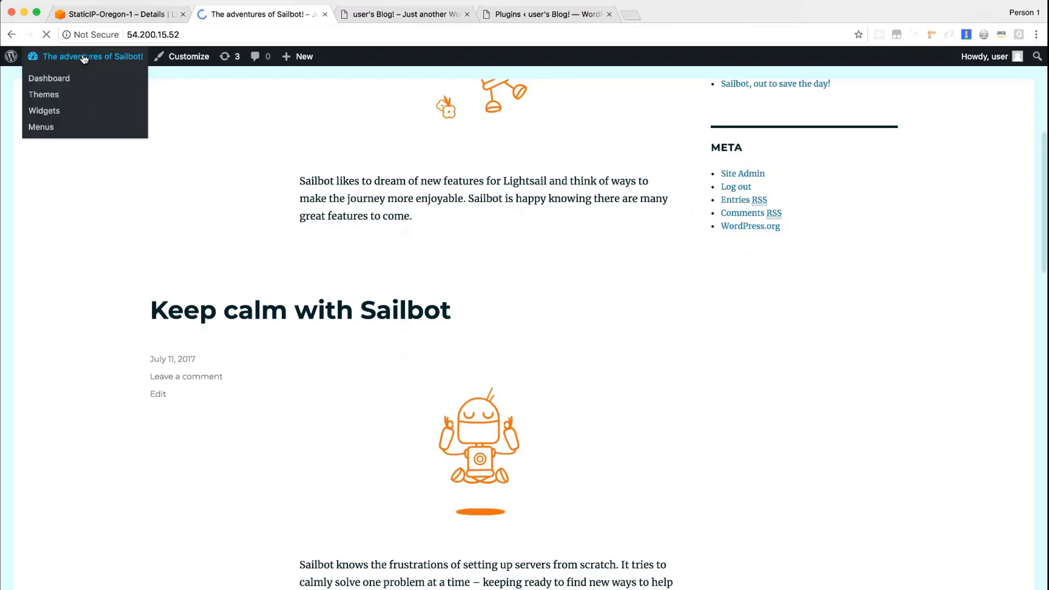
left_click(84, 56)
mouse_move(45, 270)
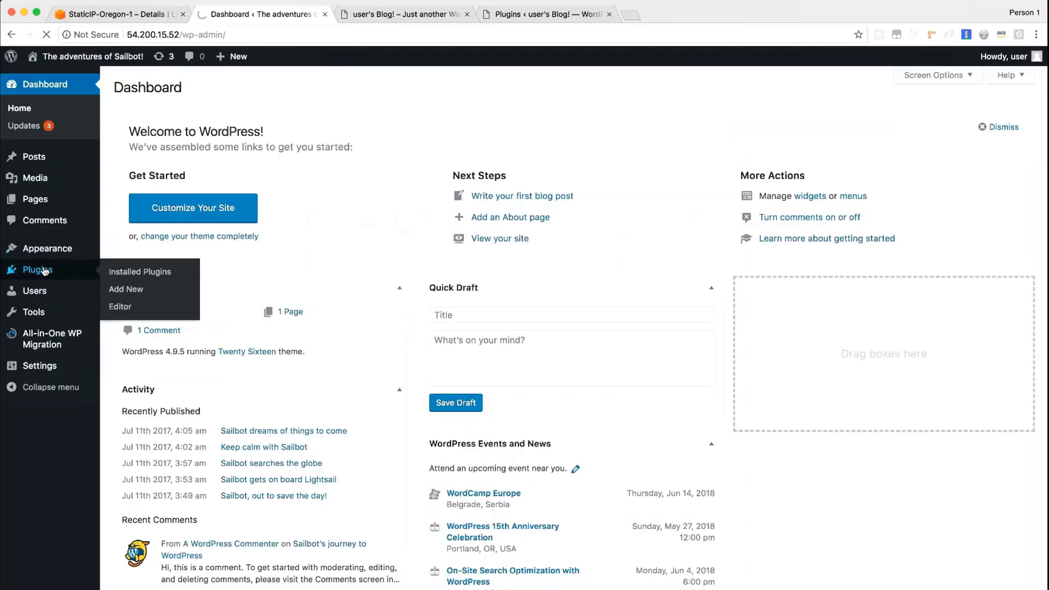
left_click(45, 269)
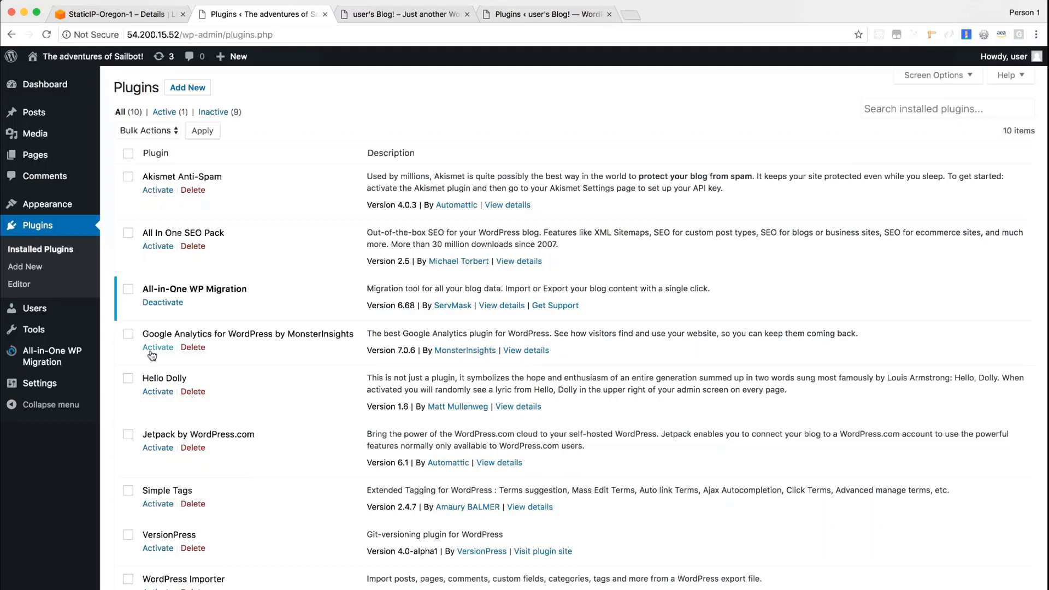
Export the Sailbot site to a file with All-in-One WP Migration, download the archive and close the export dialog
left_click(48, 363)
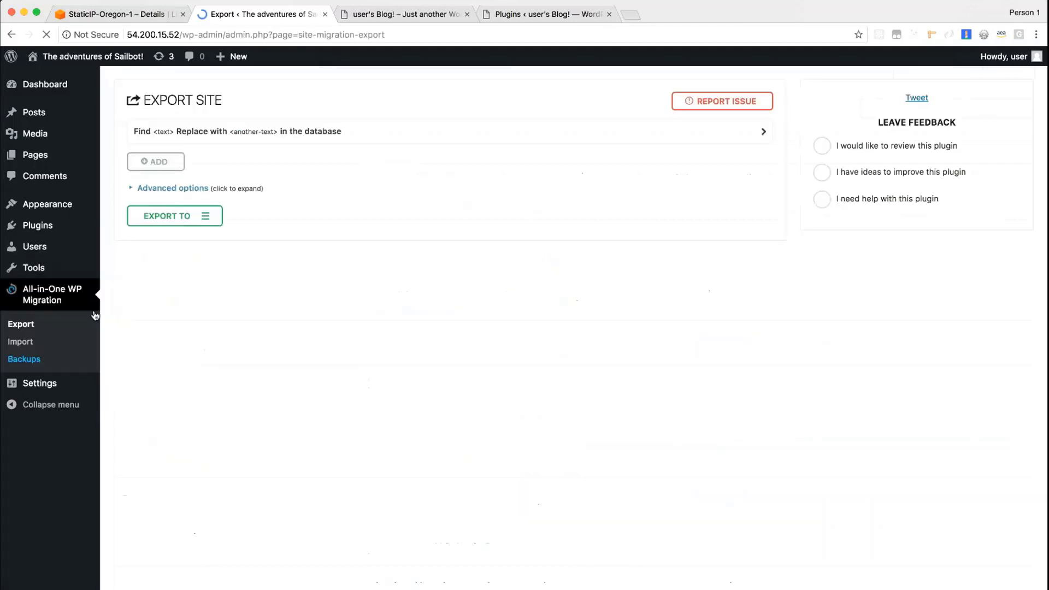
left_click(186, 216)
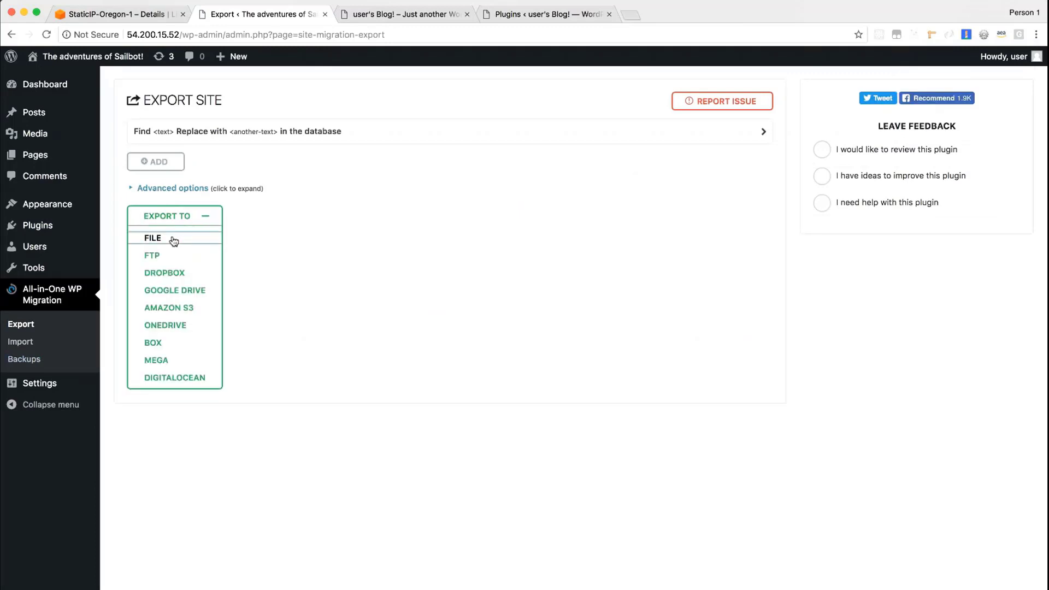
left_click(174, 241)
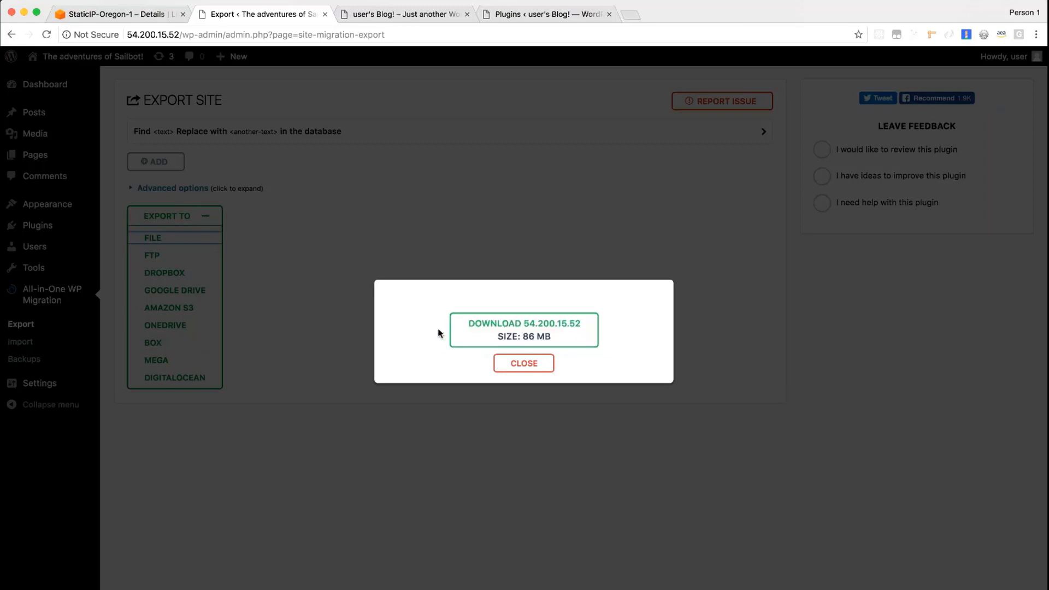
left_click(477, 337)
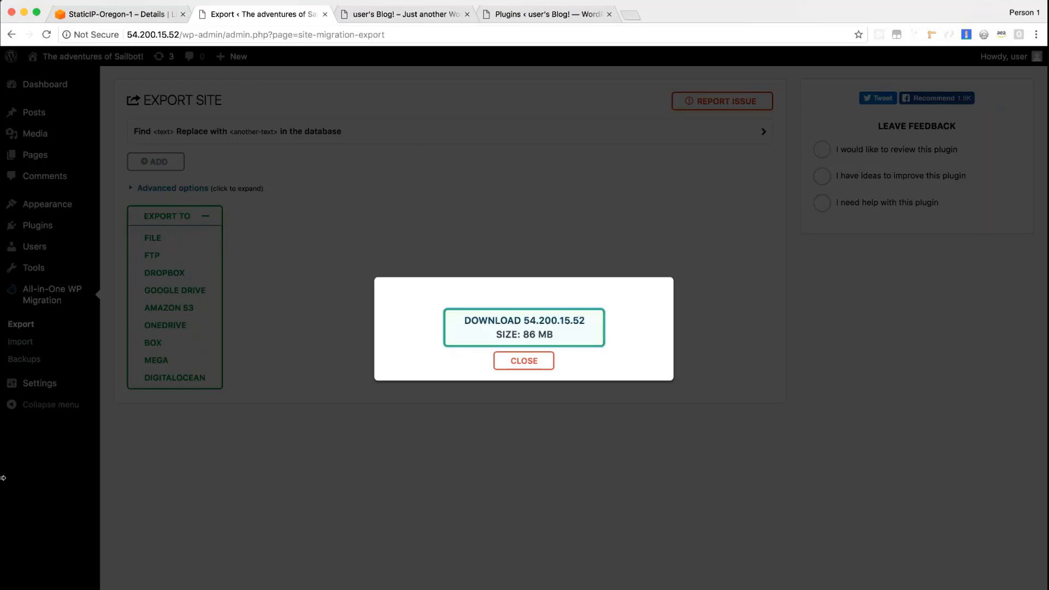
left_click(524, 362)
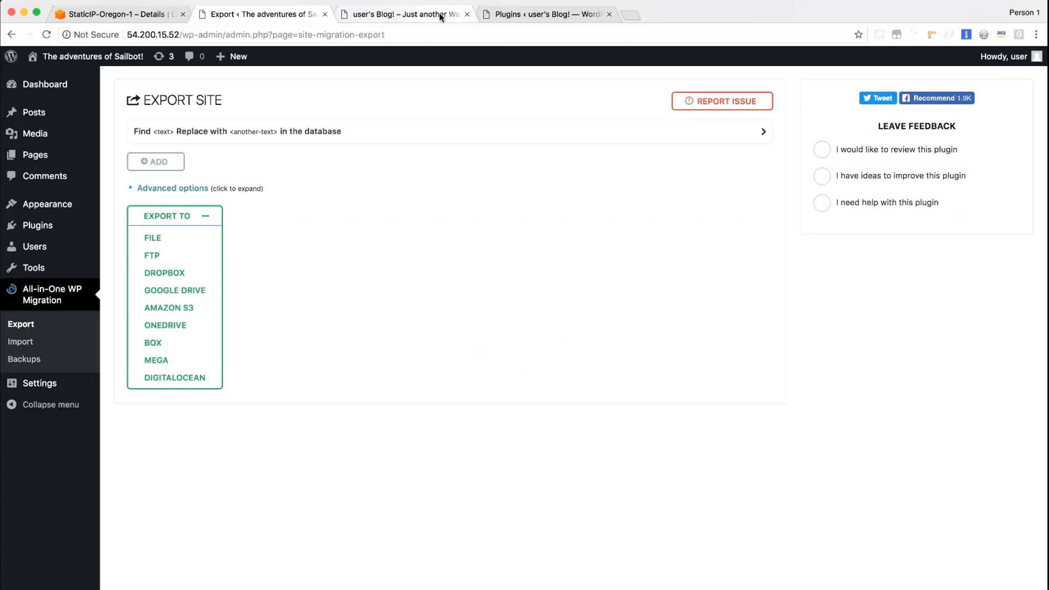
Check the Lightsail instances list for the Ohio WordPress instance, and return to its blog at 18.218.71.59
left_click(440, 17)
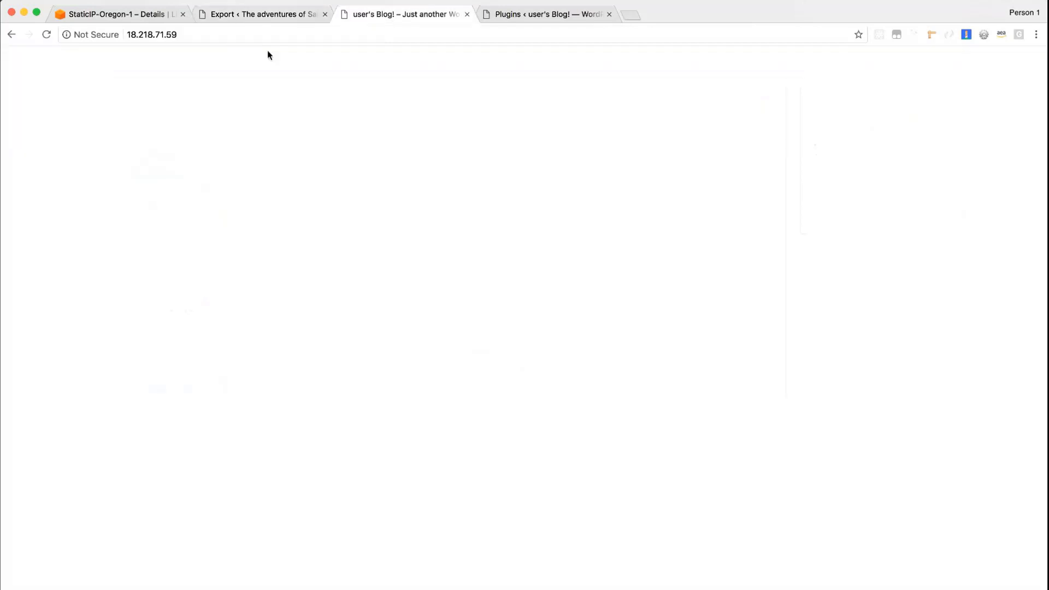
left_click(120, 17)
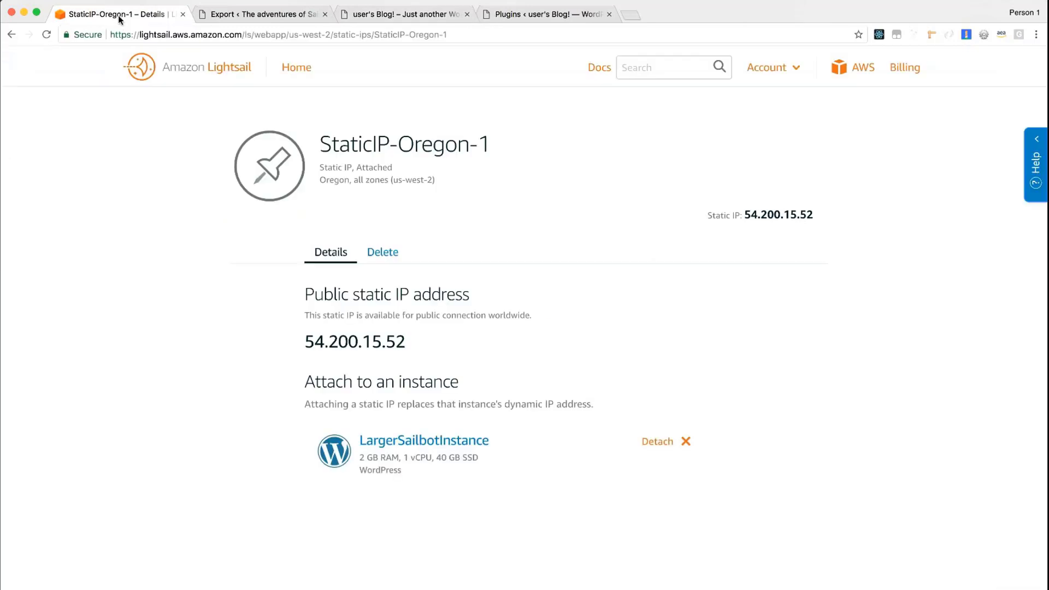
left_click(238, 87)
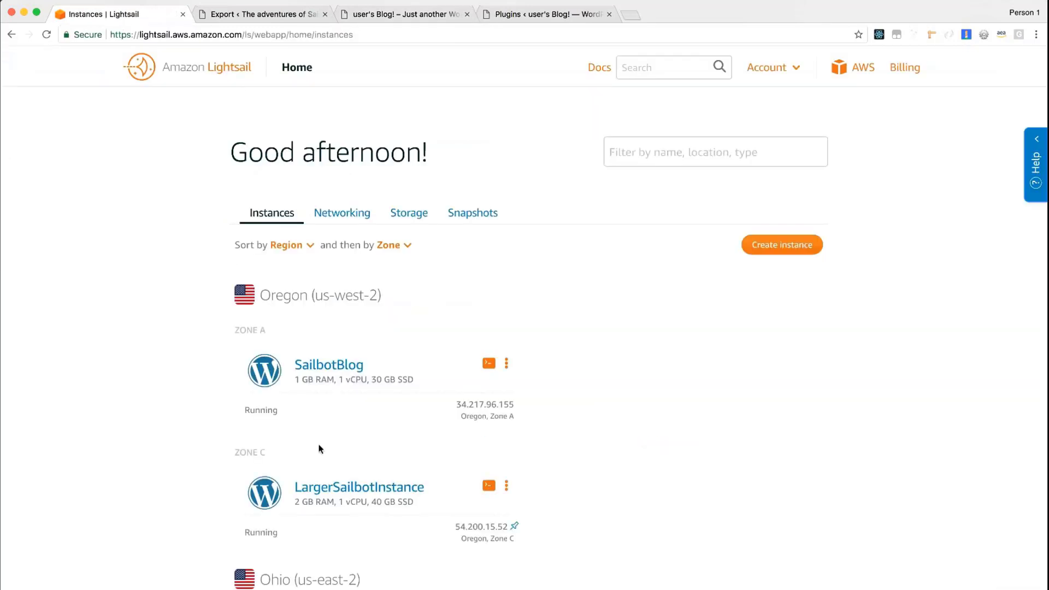
scroll(386, 515, "down", 3)
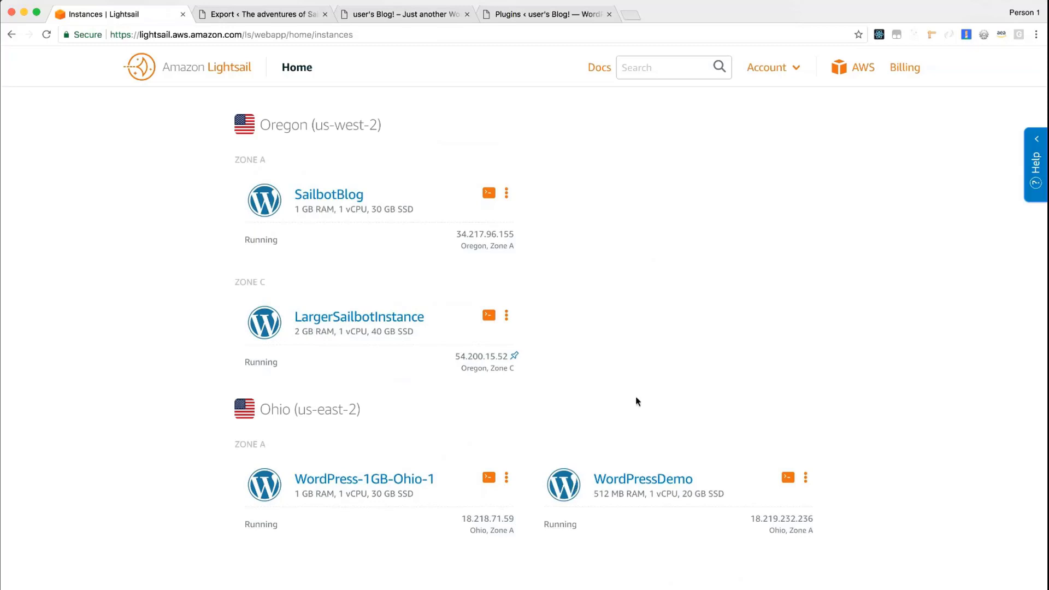
left_click(409, 17)
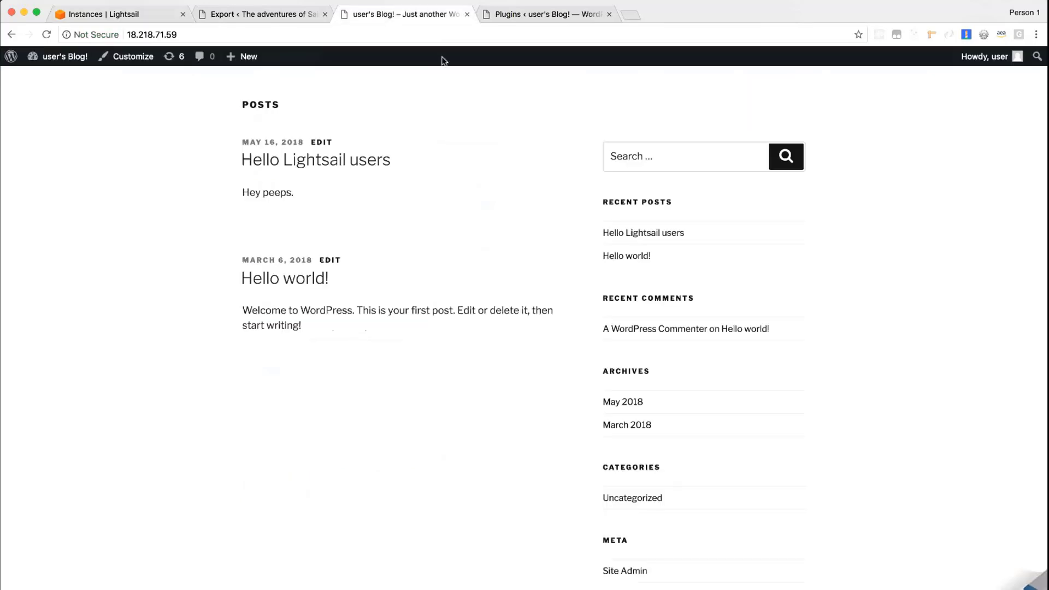
In the 18.218.71.59 blog's plugin administration, search the plugins available to add for "all-in-one" and activate All-in-One WP Migration
left_click(530, 16)
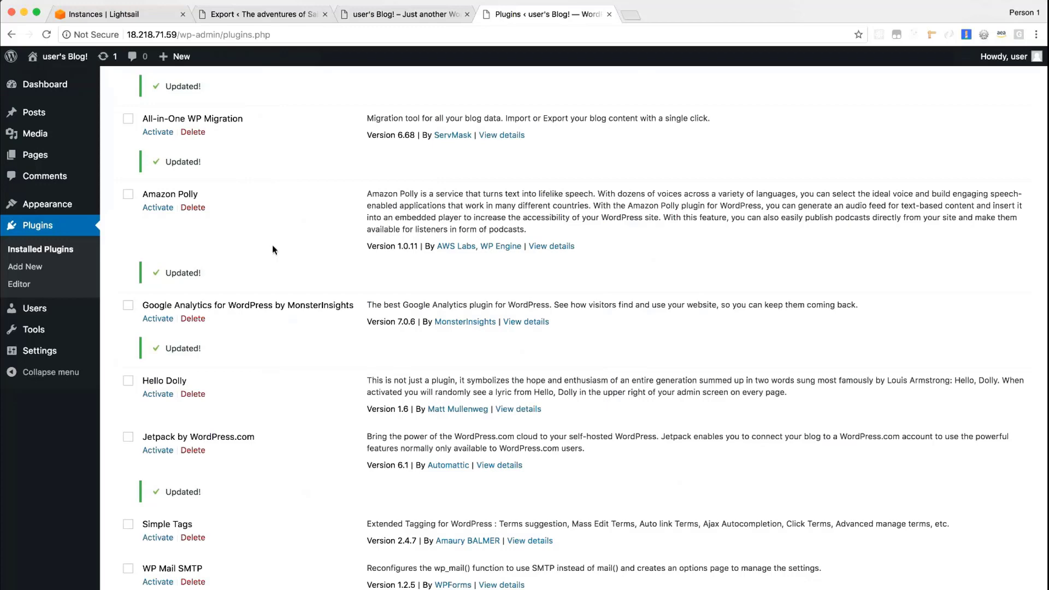
scroll(273, 249, "up", 3)
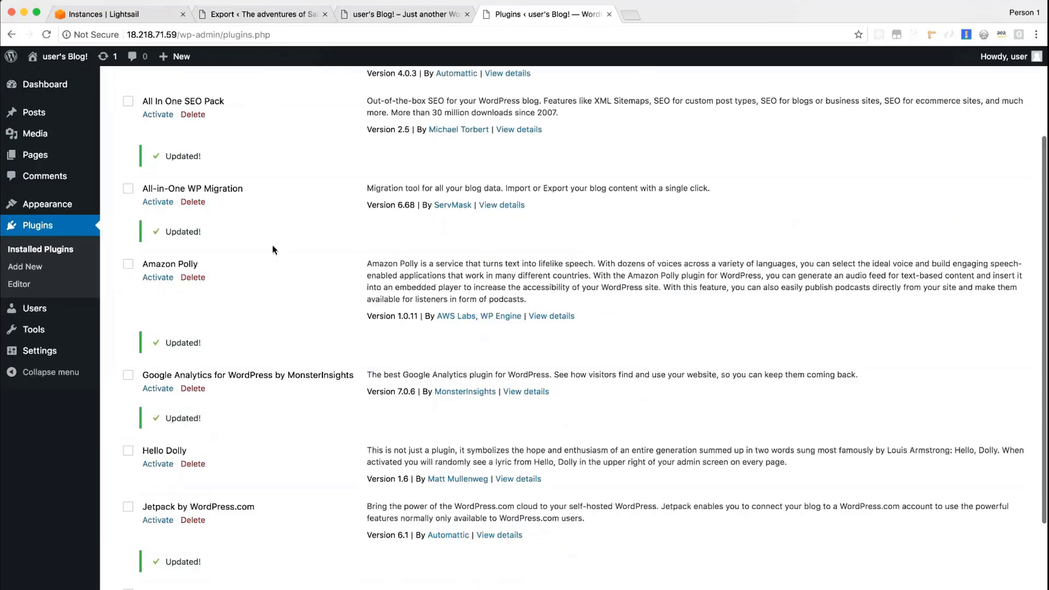
scroll(272, 250, "up", 5)
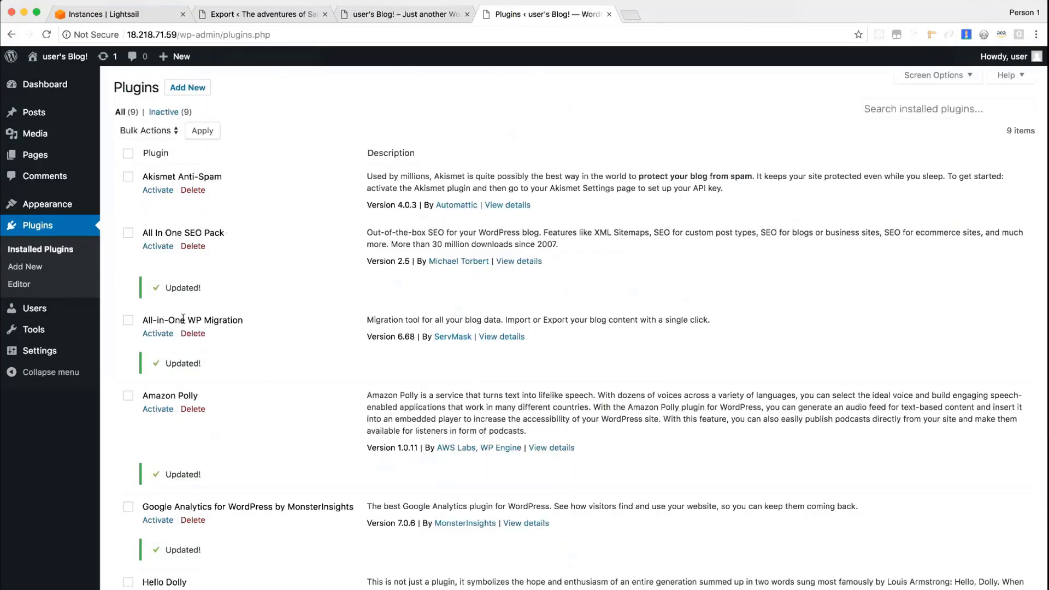
left_click(908, 109)
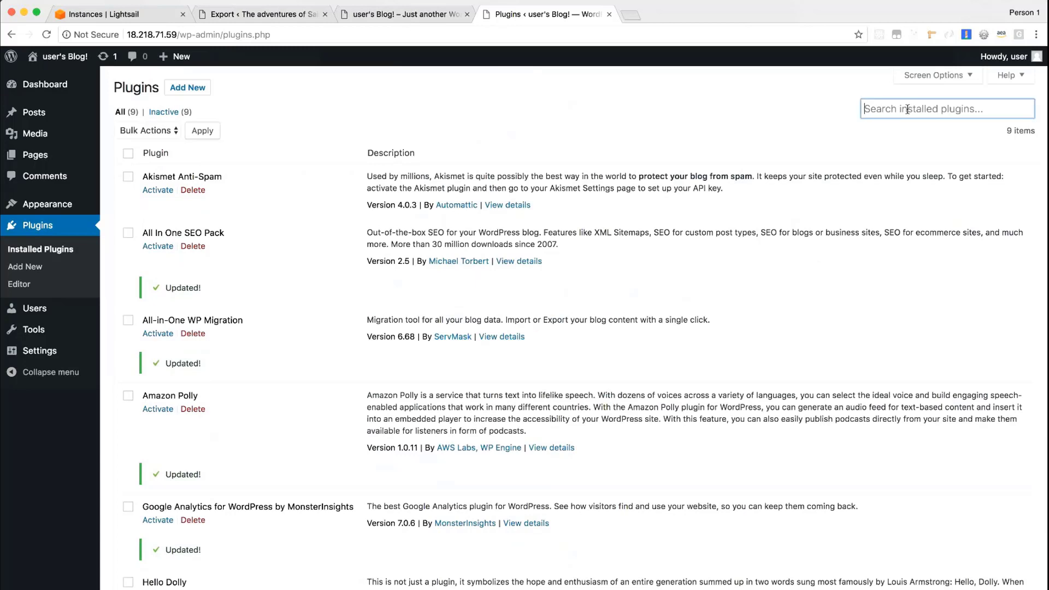
left_click(185, 93)
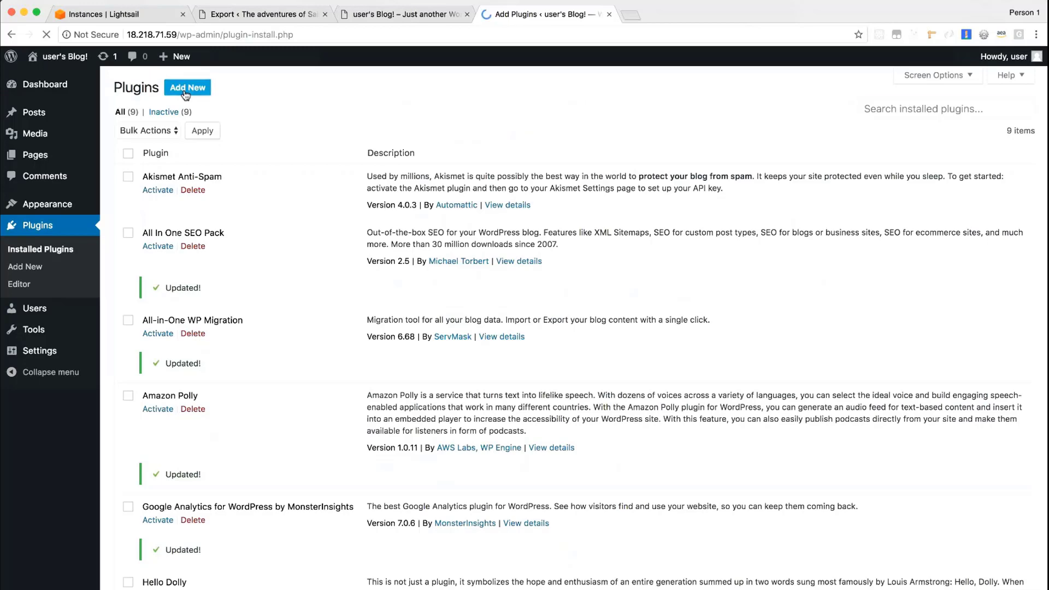
left_click(884, 121)
type("all-i")
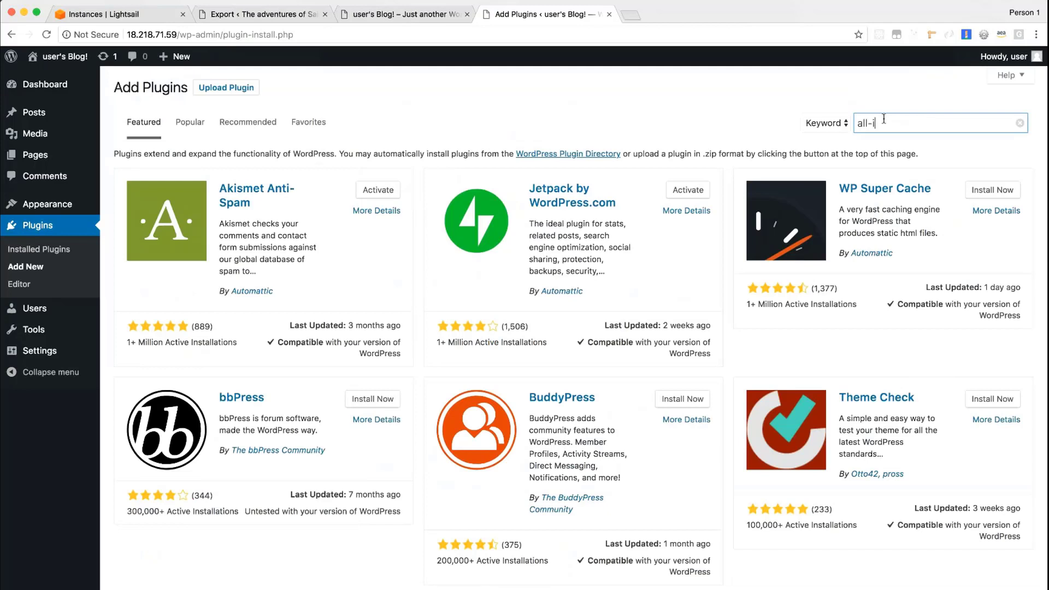
type("n-one")
key("Return")
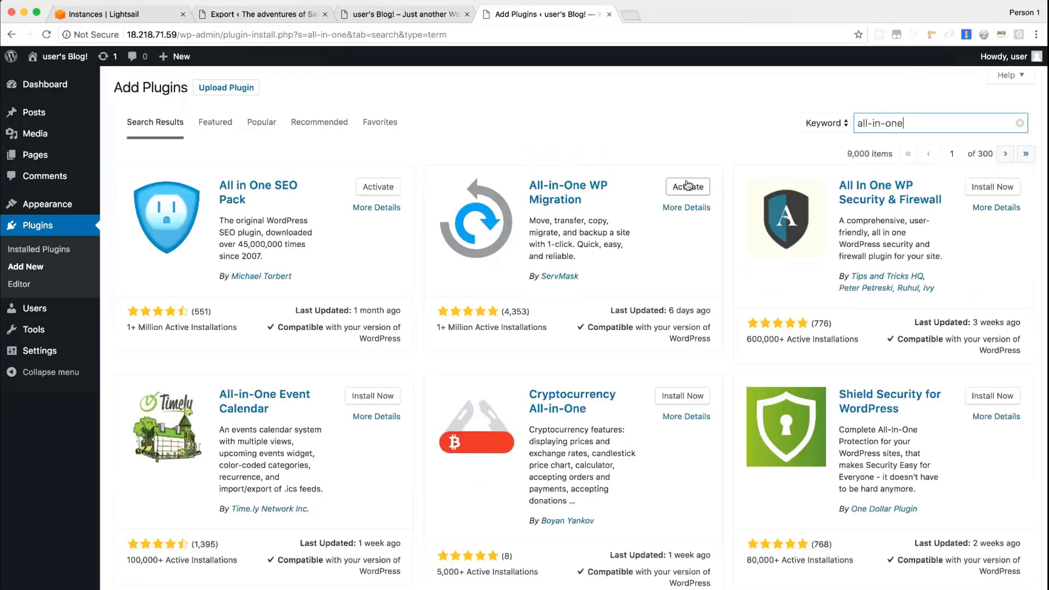
left_click(687, 186)
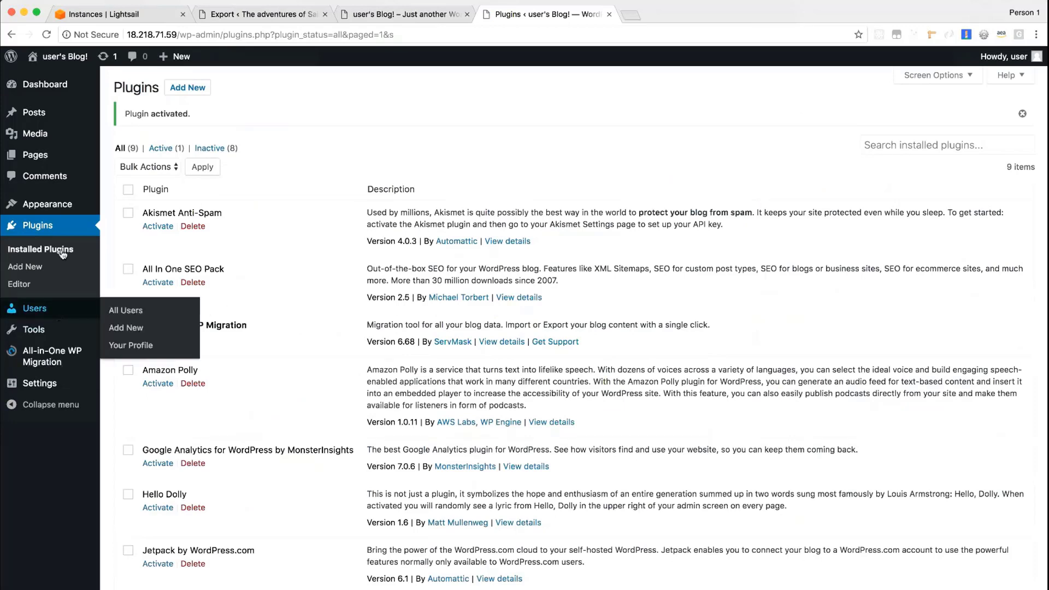
mouse_move(33, 358)
left_click(122, 372)
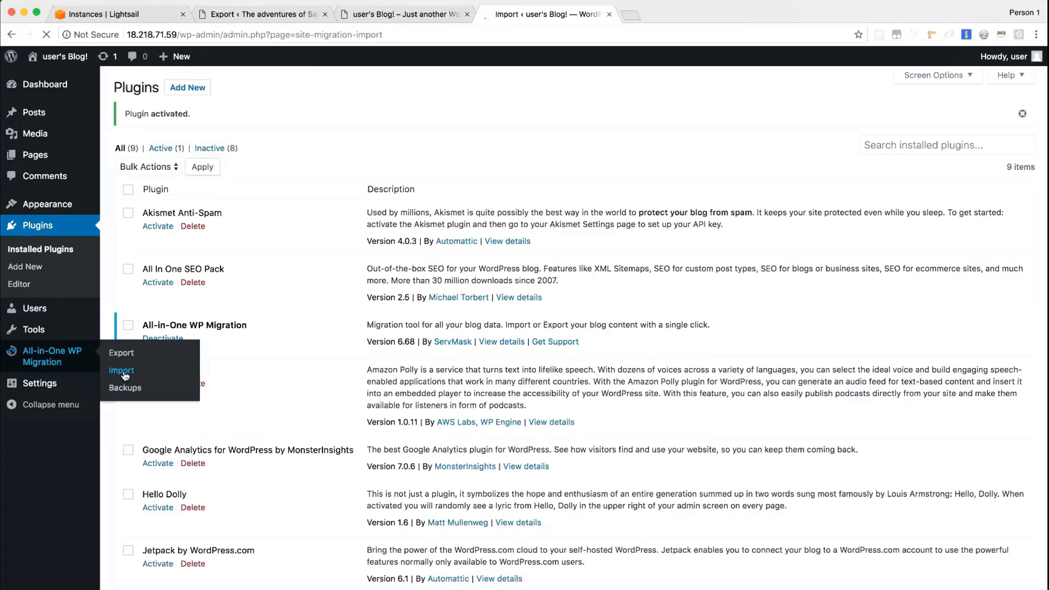
left_click(461, 235)
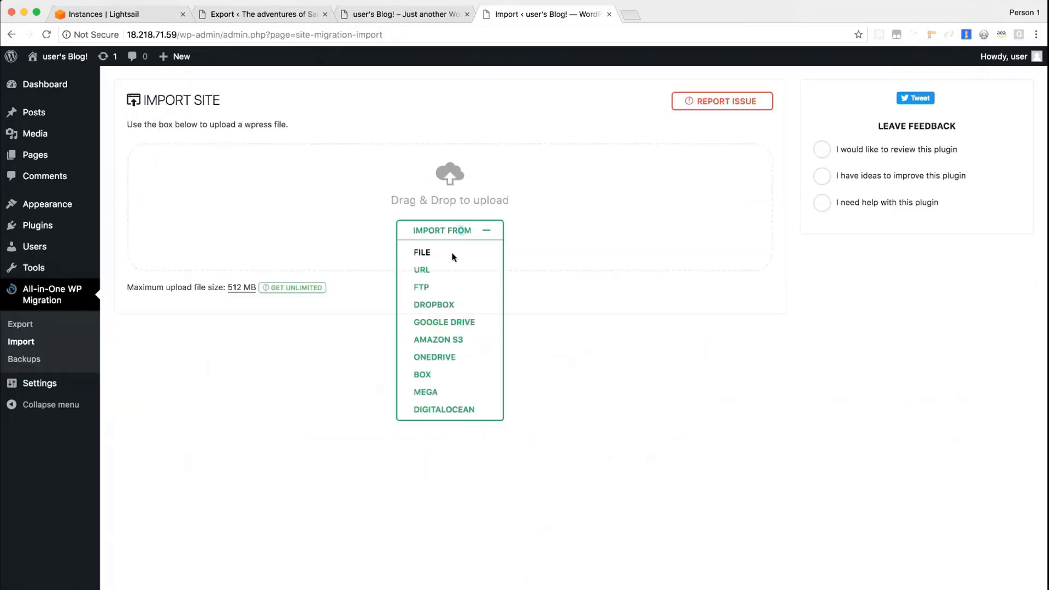
left_click(452, 254)
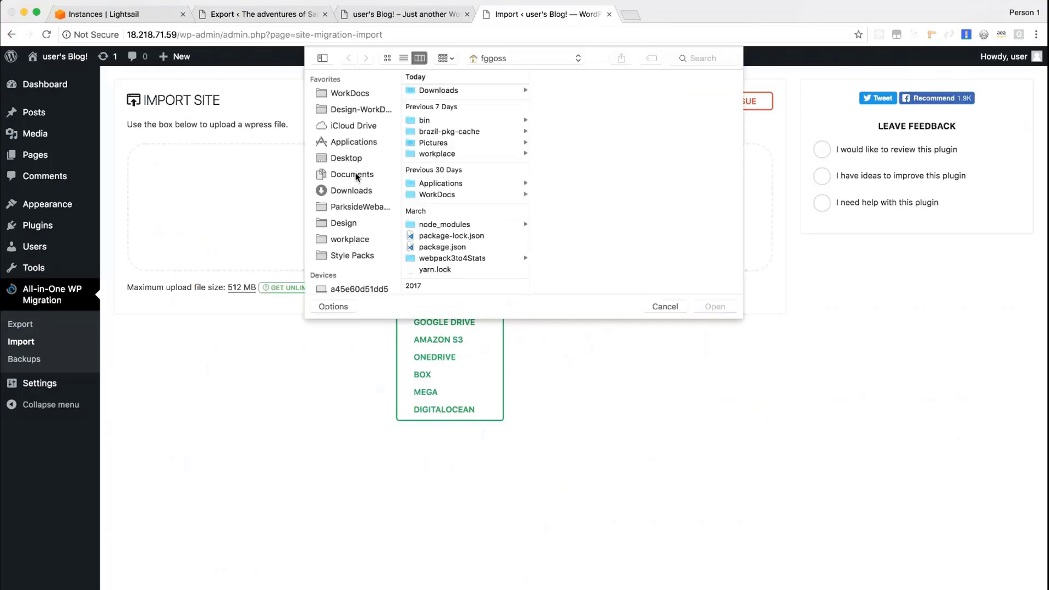
left_click(350, 192)
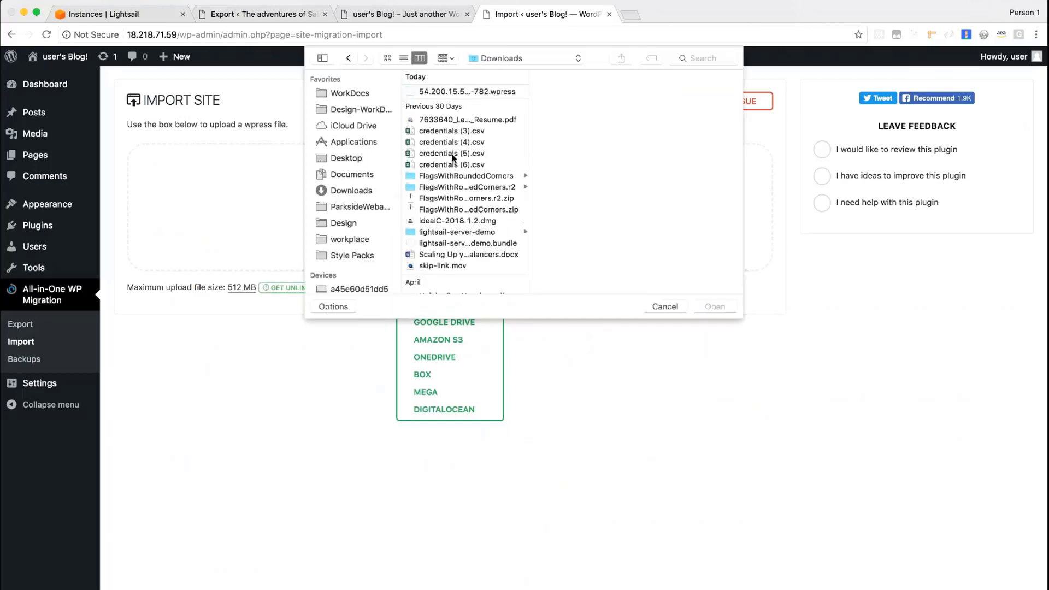
left_click(503, 91)
left_click(716, 308)
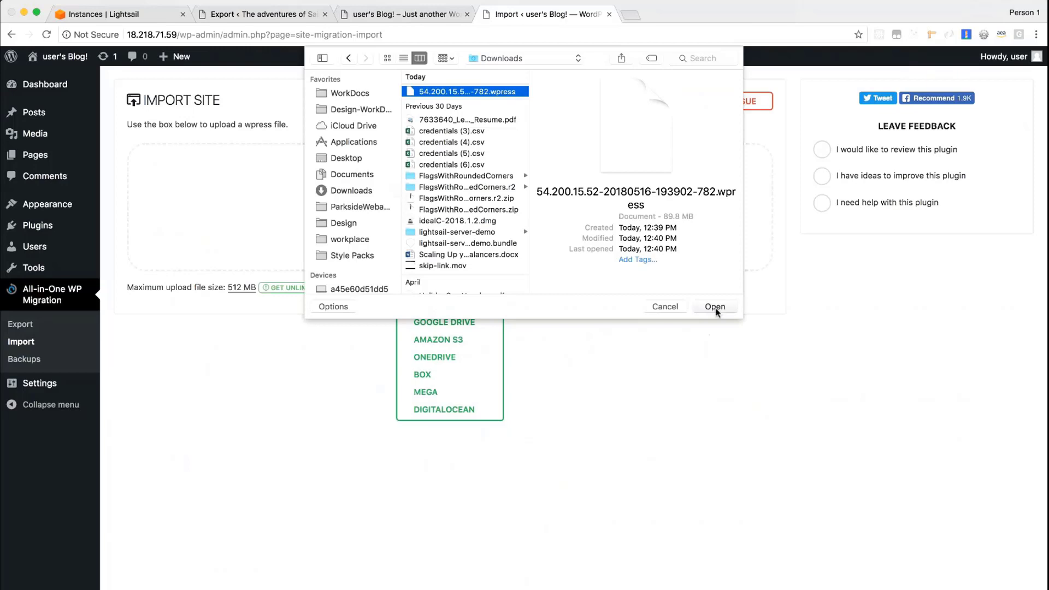